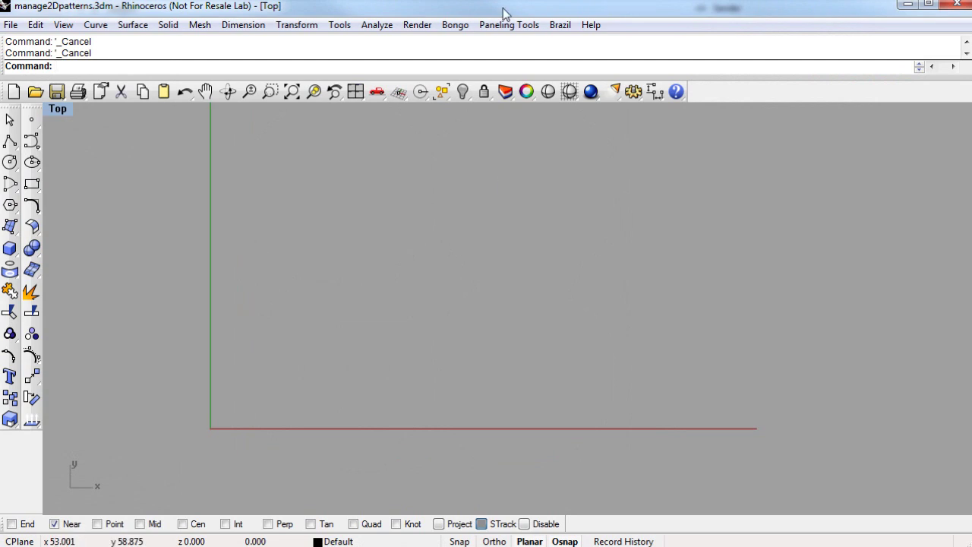
Start a new 2D library pattern with its grid origin at 0 and the x-axis reference point about 5.6 along the x-axis
click(528, 28)
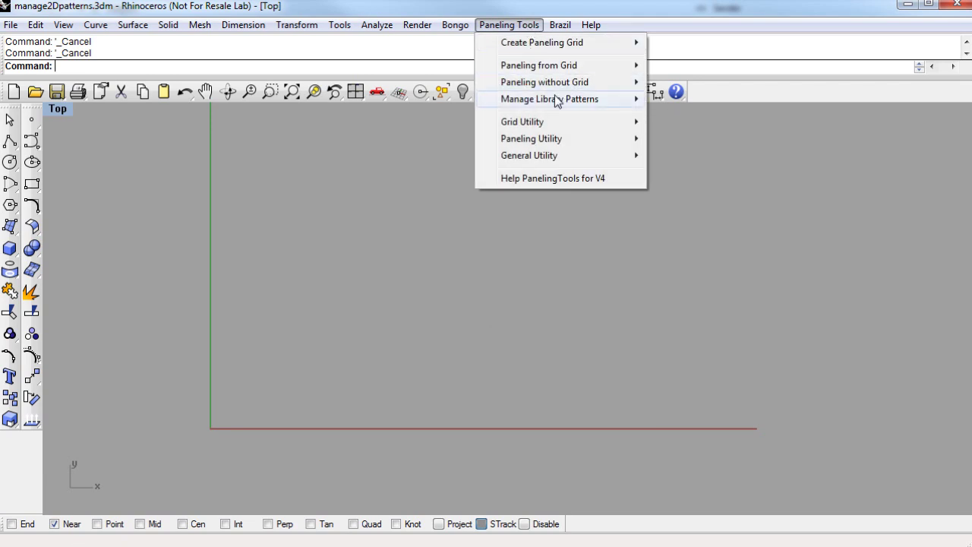
mouse_move(616, 105)
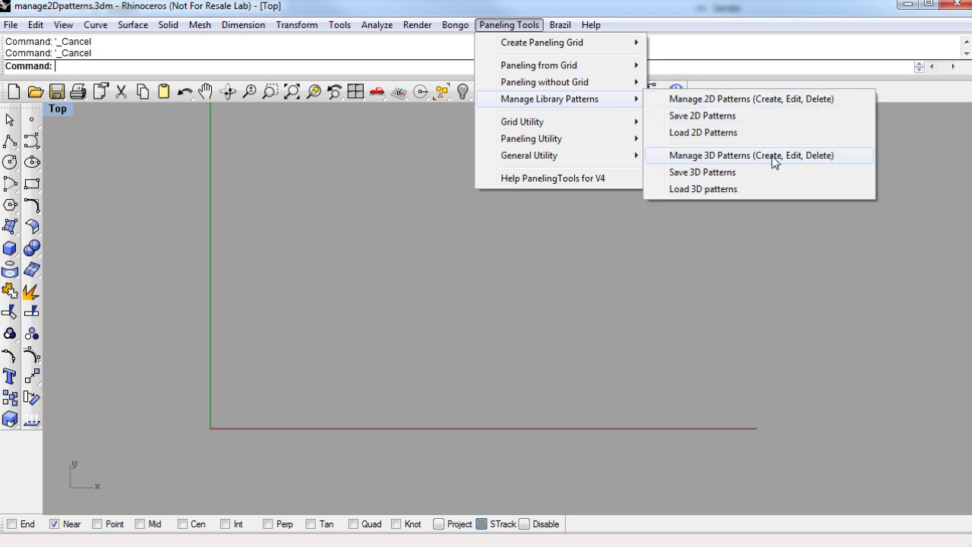
mouse_move(631, 67)
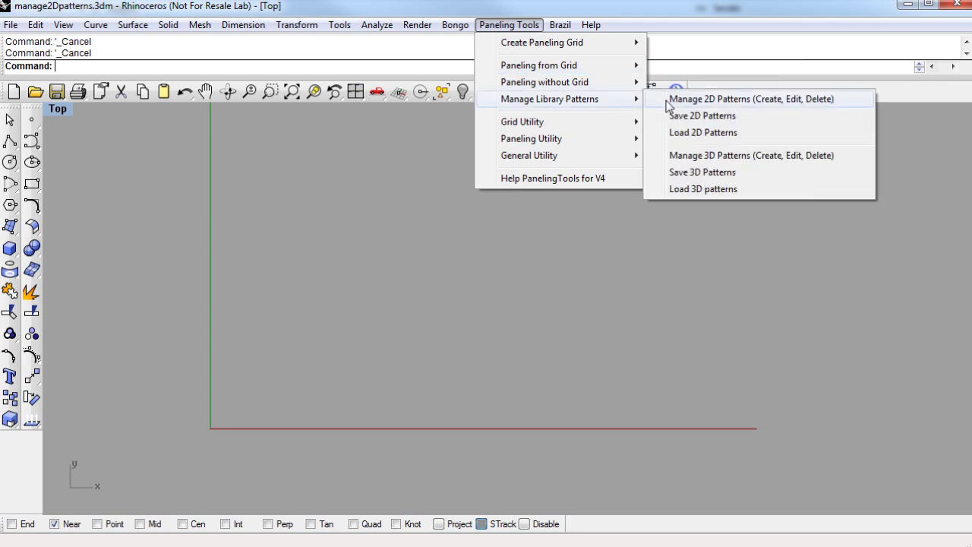
click(783, 106)
click(216, 66)
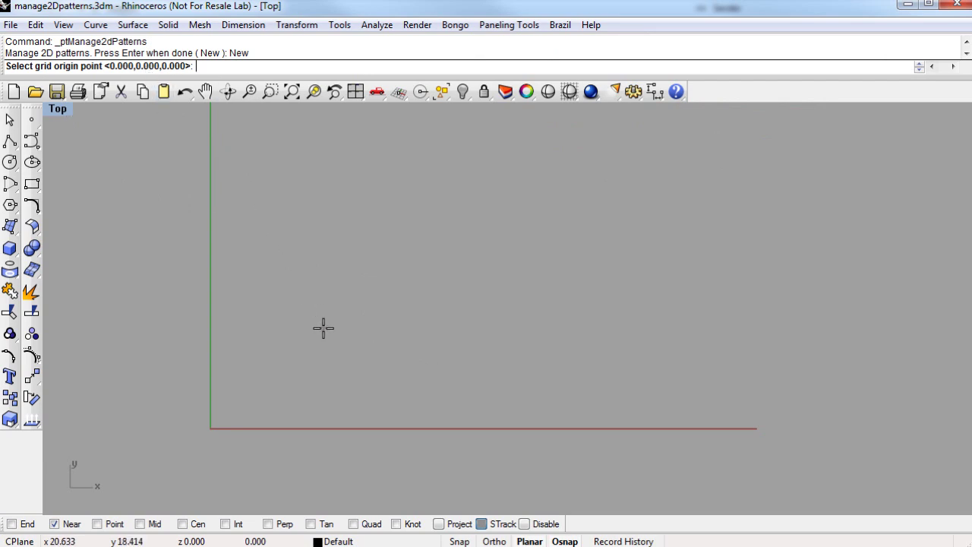
key(Return)
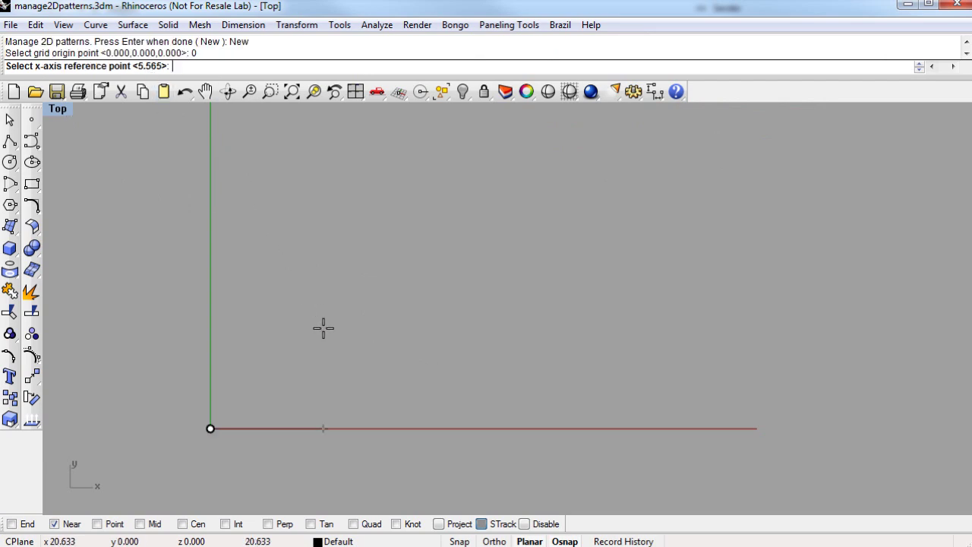
click(240, 429)
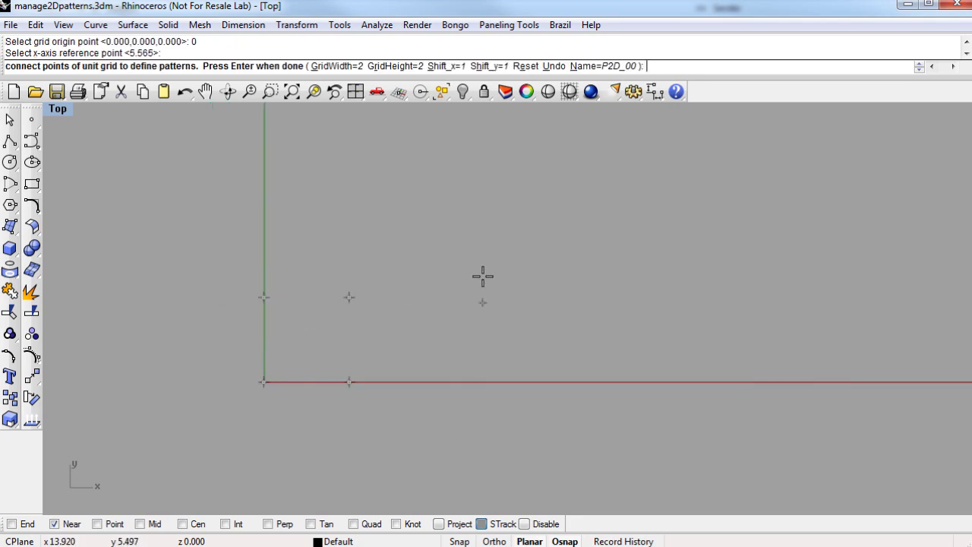
Set the pattern's unit grid to a GridWidth of 5 and a GridHeight of 5
click(338, 67)
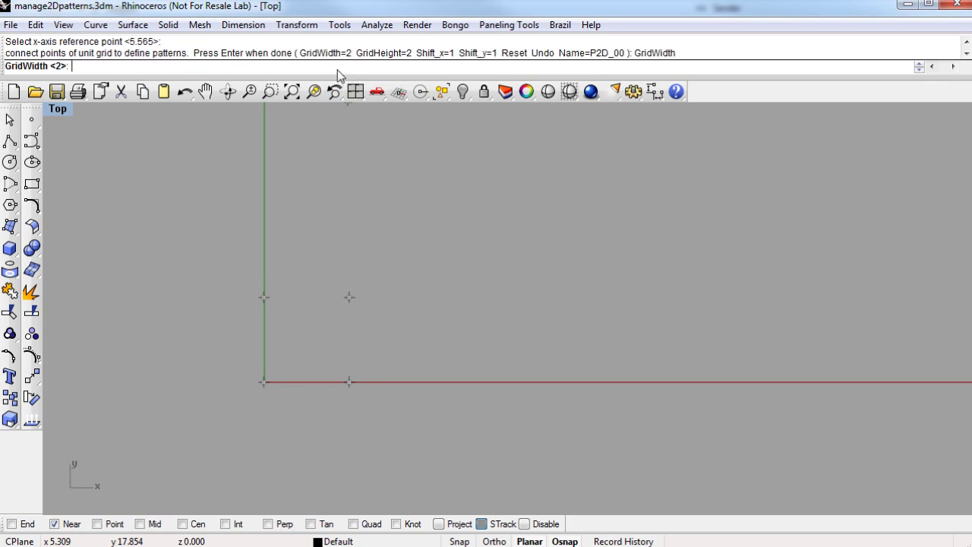
text(5)
key(Return)
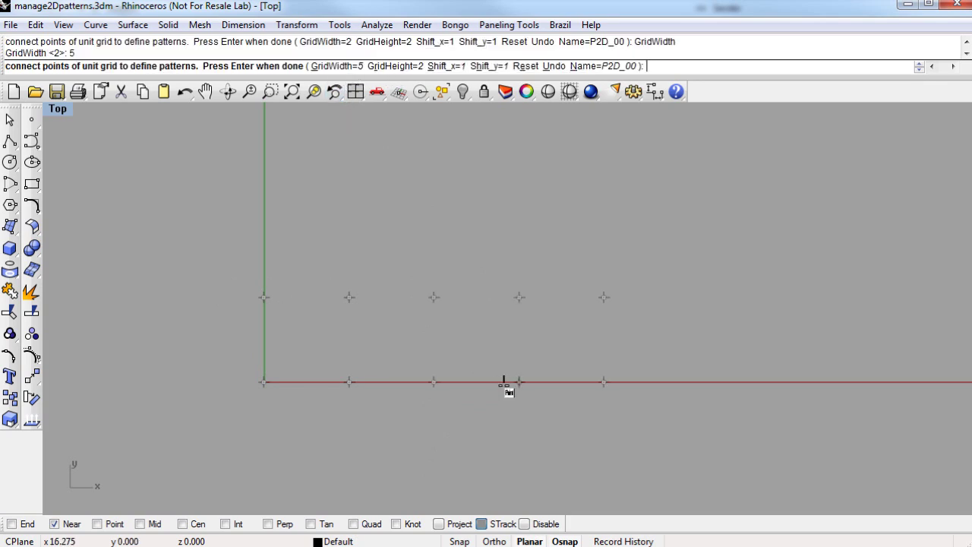
click(400, 67)
text(5)
key(Return)
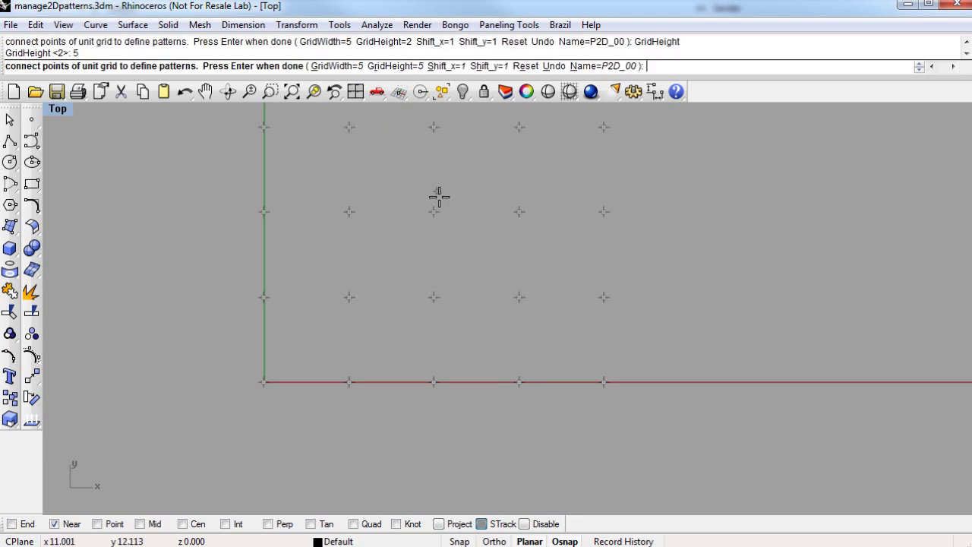
Connect the outer points of the 5 by 5 unit grid into a closed octagon that cuts off the four corner points
scroll(470, 266, down, 2)
scroll(482, 297, up, 2)
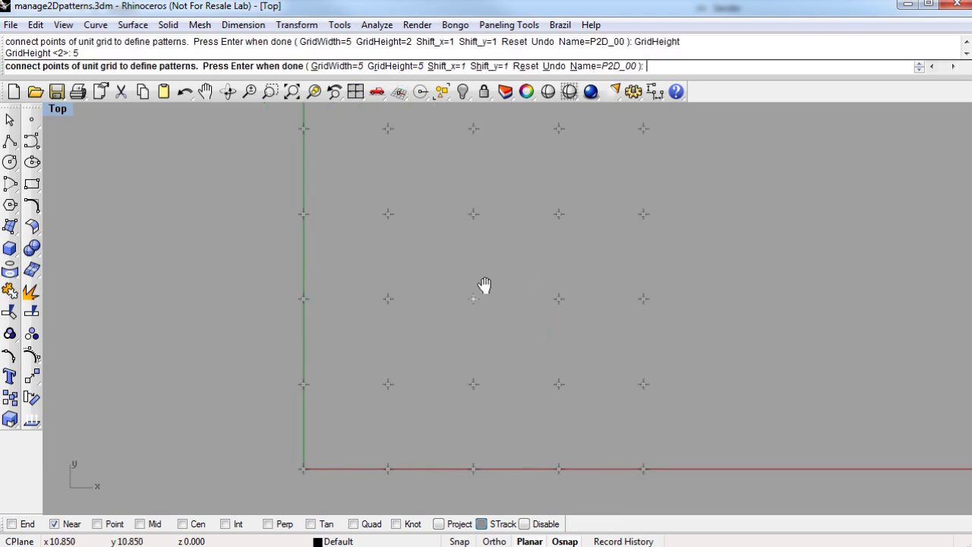
click(552, 136)
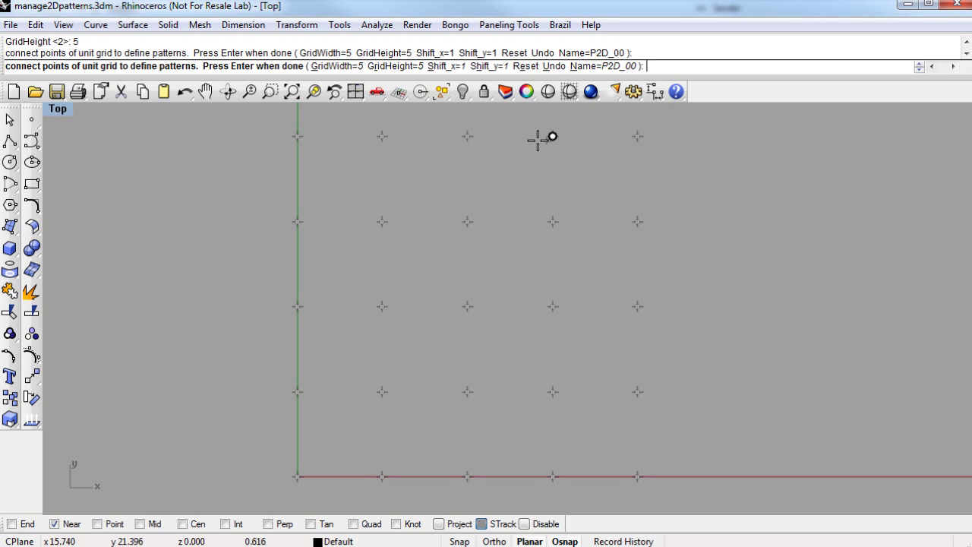
click(467, 135)
click(297, 221)
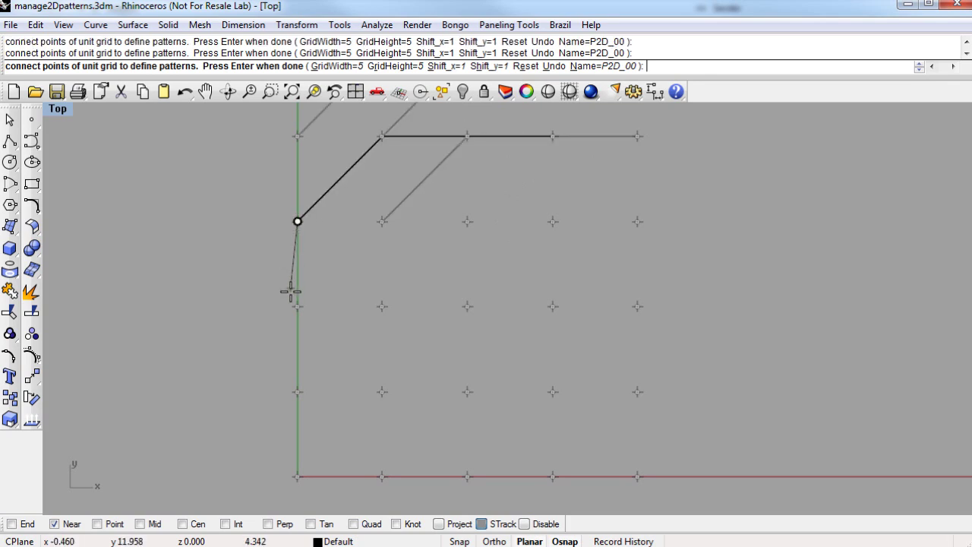
click(297, 306)
click(297, 392)
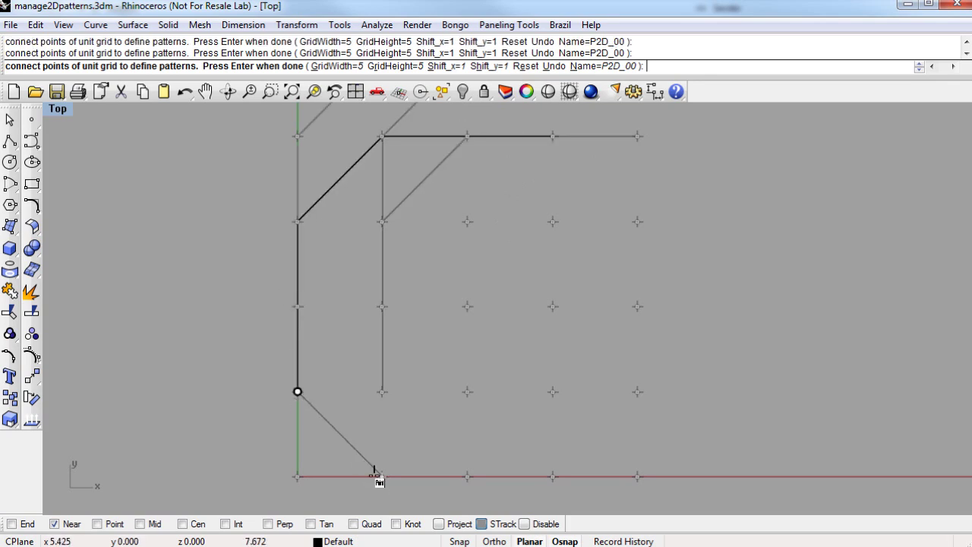
click(382, 477)
click(467, 477)
click(552, 477)
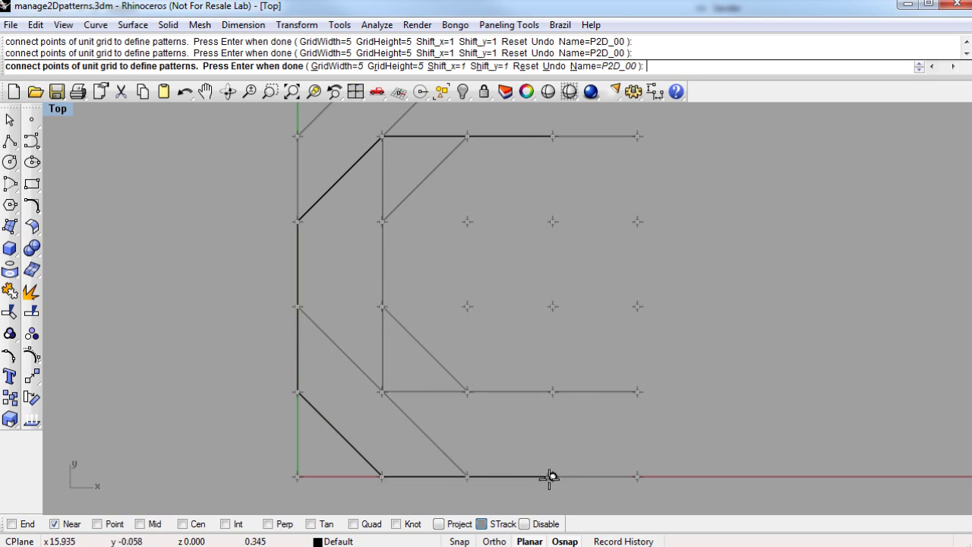
click(637, 392)
click(637, 306)
click(637, 221)
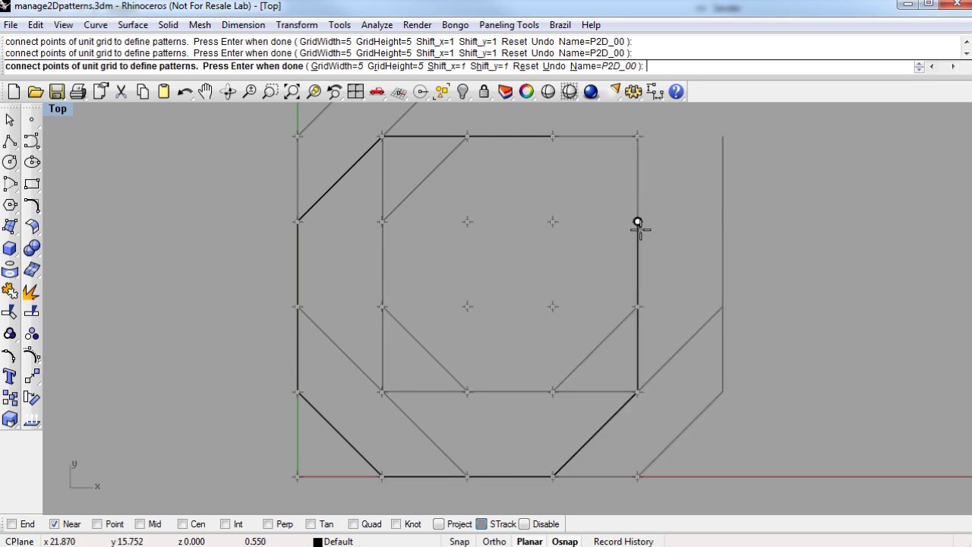
click(552, 136)
key(Return)
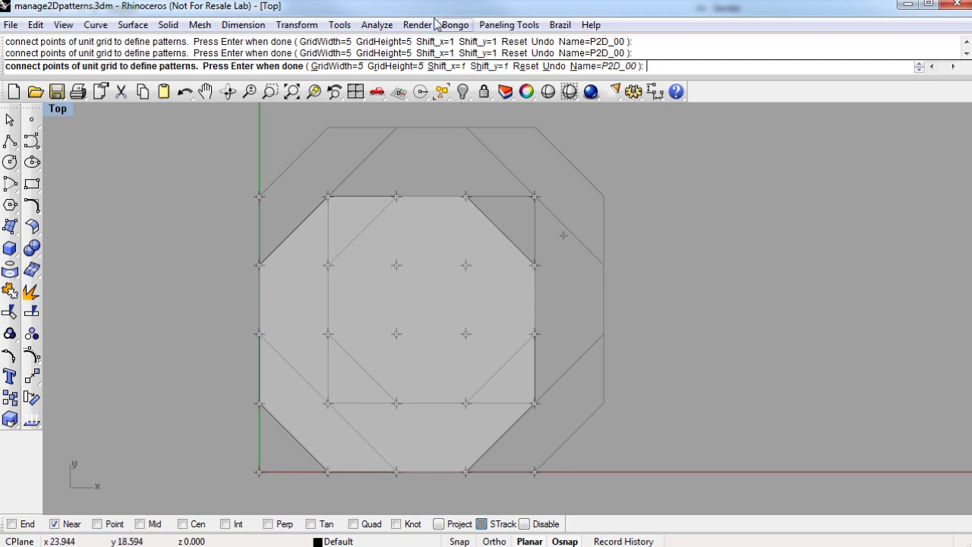
Set the octagon pattern's Shift_x to 4 and Shift_y to 4
click(447, 67)
text(4)
key(Return)
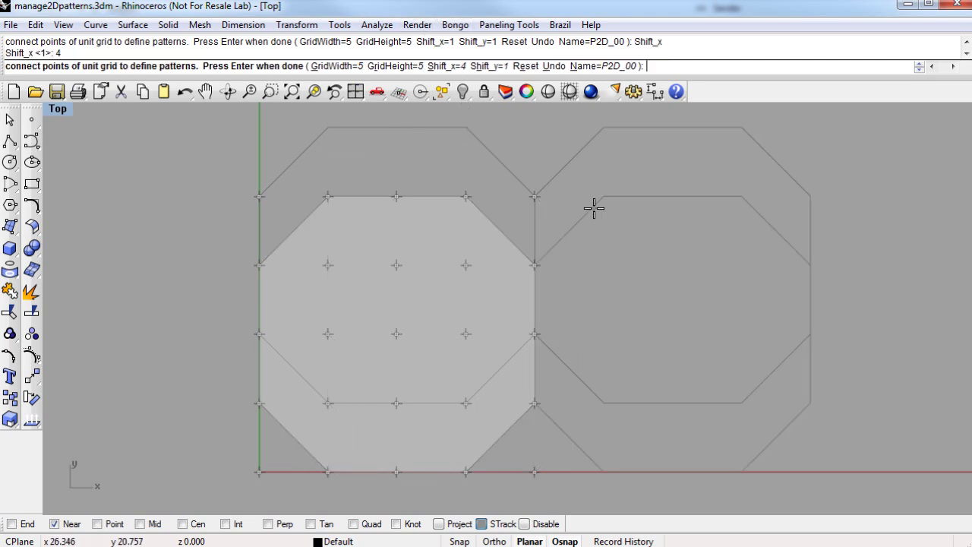
click(483, 65)
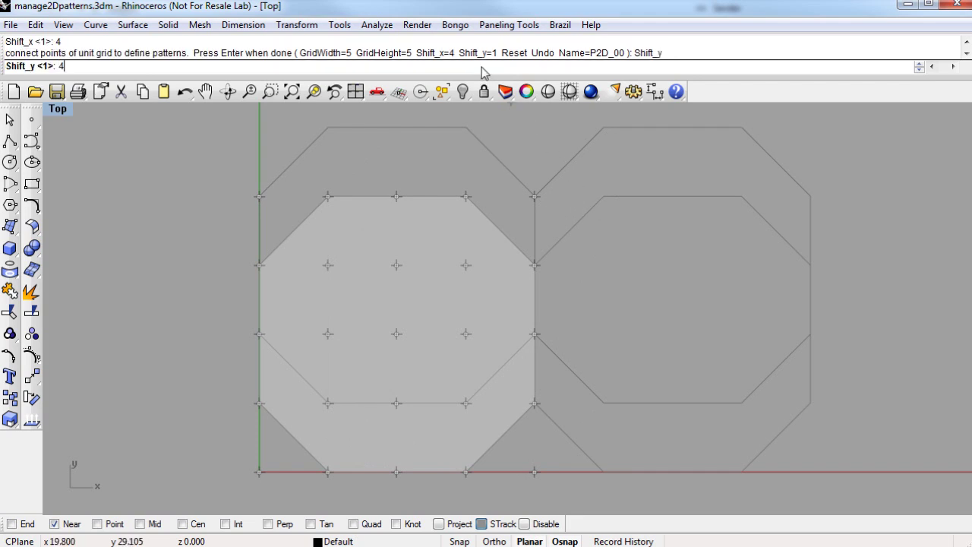
text(4)
key(Return)
scroll(497, 278, down, 2)
right_drag(488, 286, 451, 332)
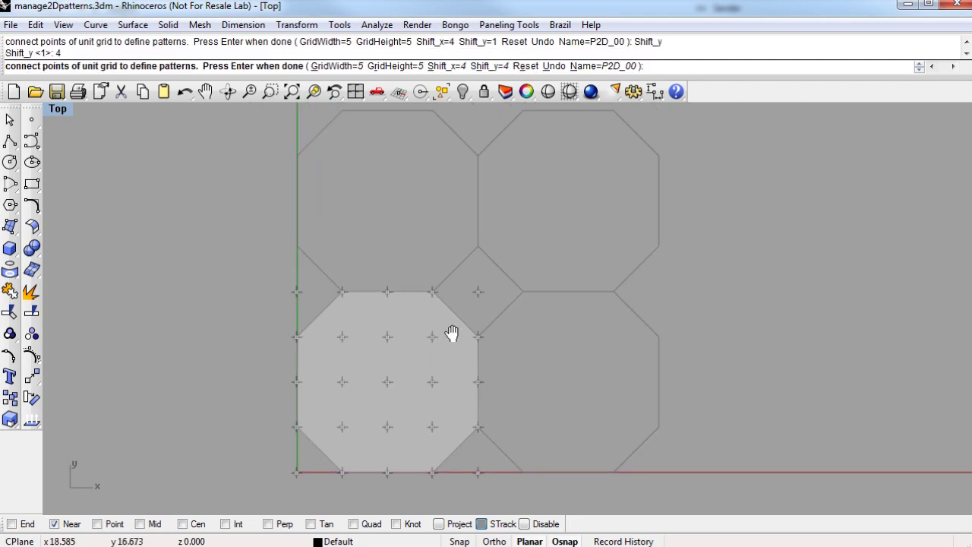
Name the custom pattern "test" and finish managing the 2D patterns
click(597, 67)
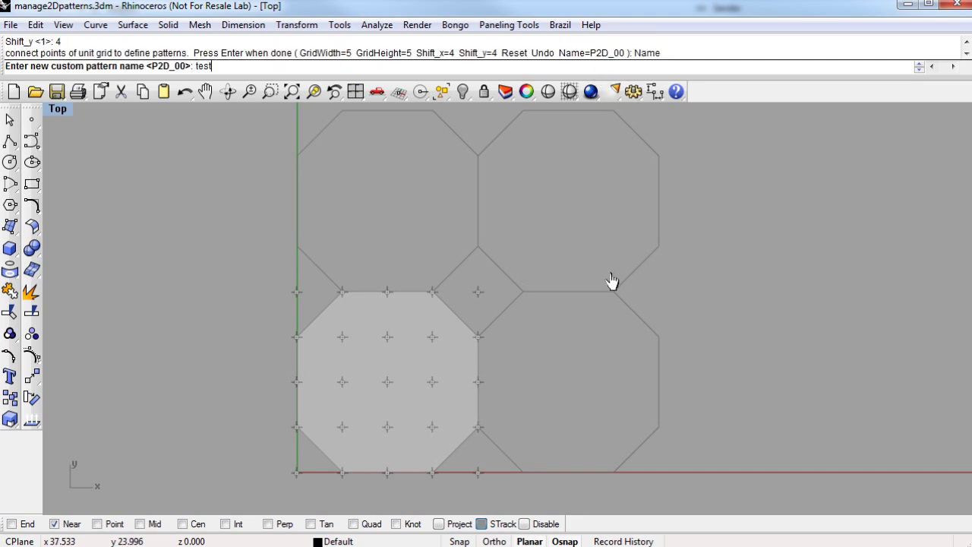
key(Return)
key(Return)
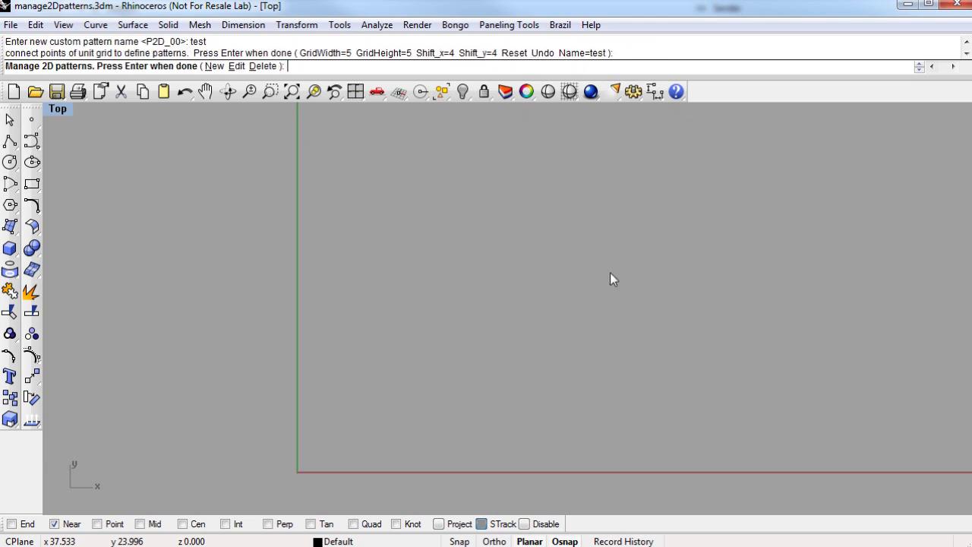
key(Return)
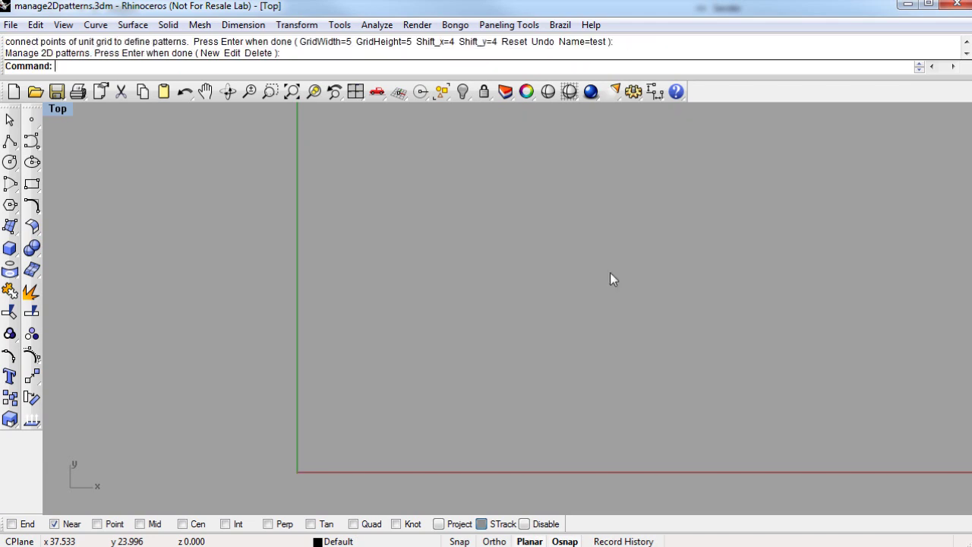
Switch to a maximized Perspective viewport and select the wavy surface
double_click(58, 109)
double_click(529, 112)
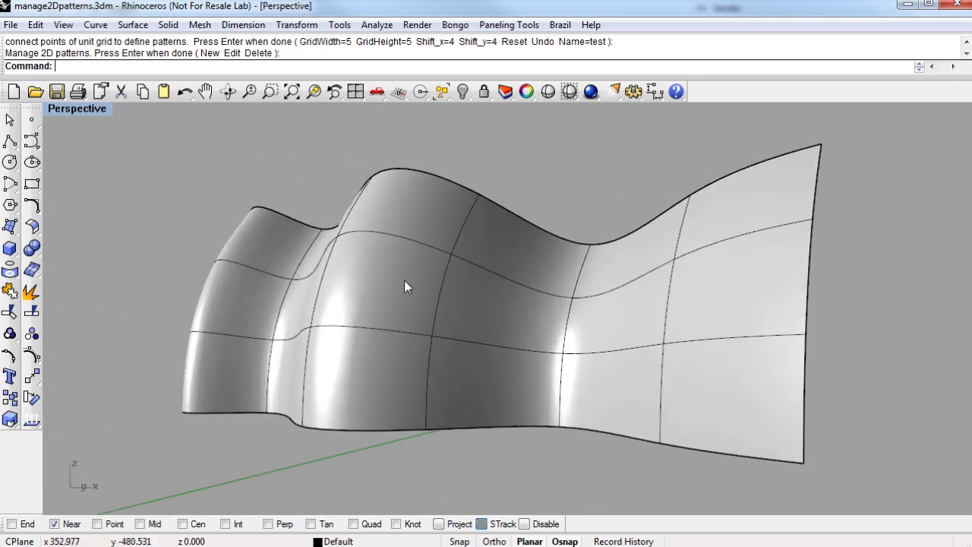
click(404, 281)
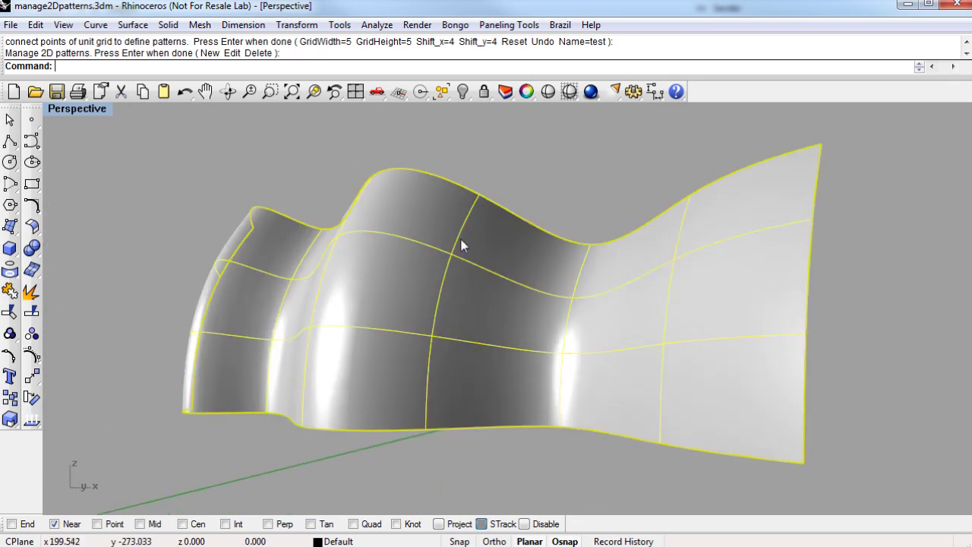
Create a Surface Domain paneling grid on the selected surface with 36 spans in U and 16 spans in V
click(509, 24)
mouse_move(538, 47)
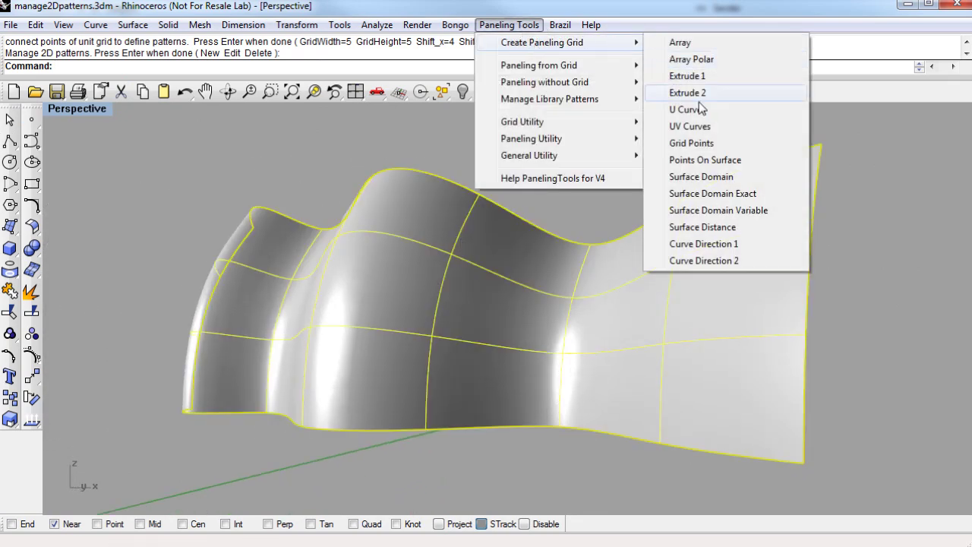
click(768, 176)
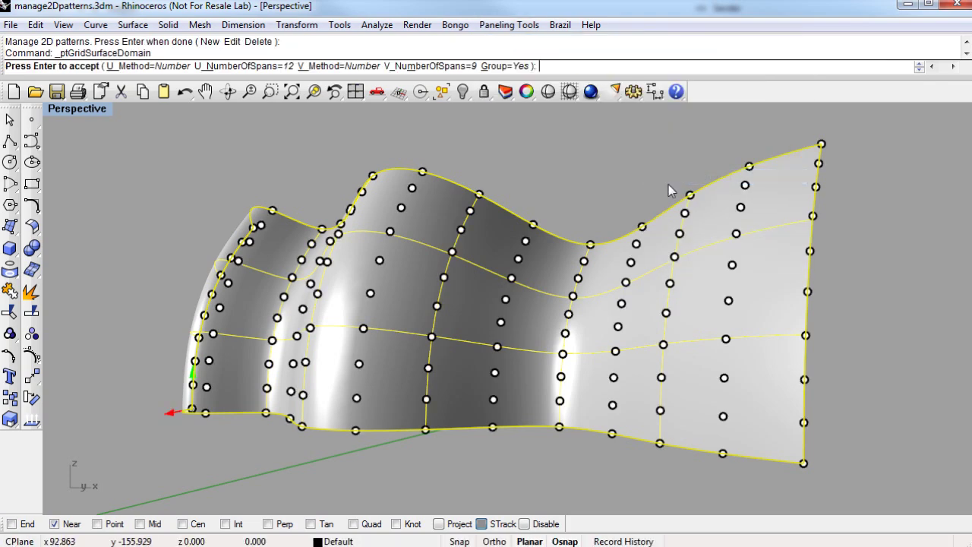
right_drag(356, 190, 492, 281)
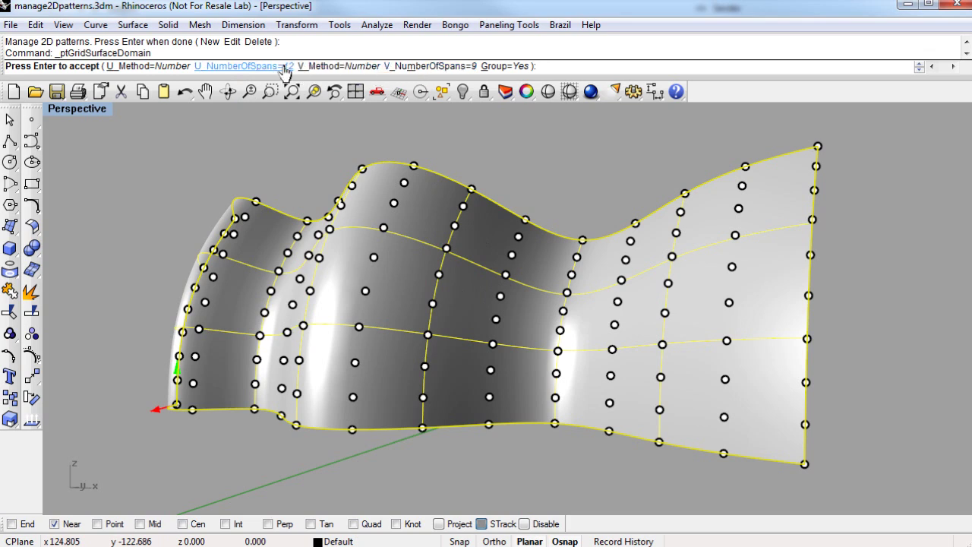
click(258, 67)
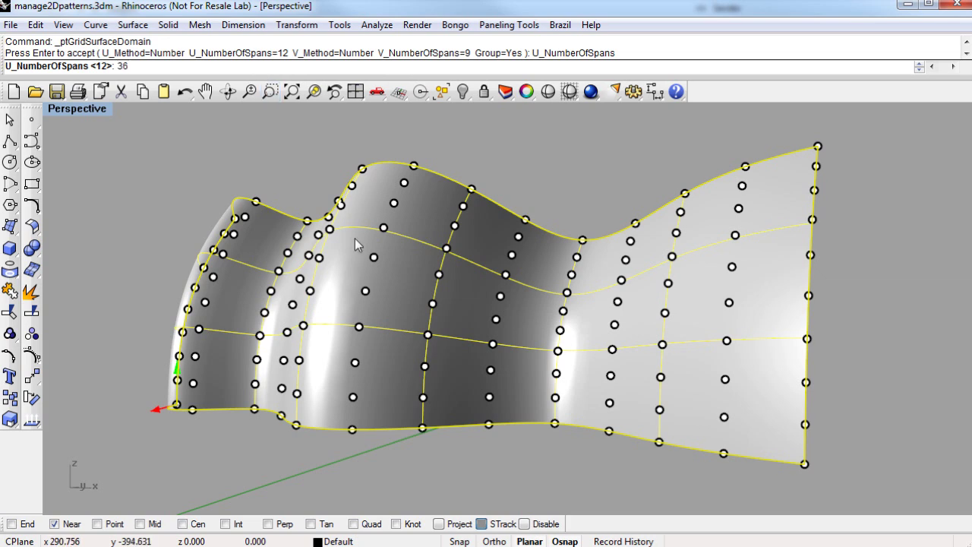
text(36)
key(Return)
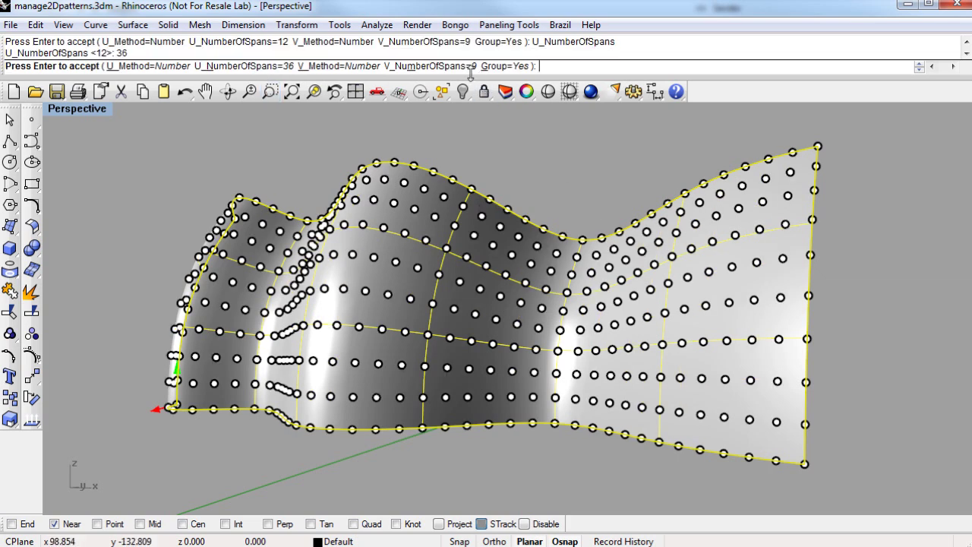
click(430, 67)
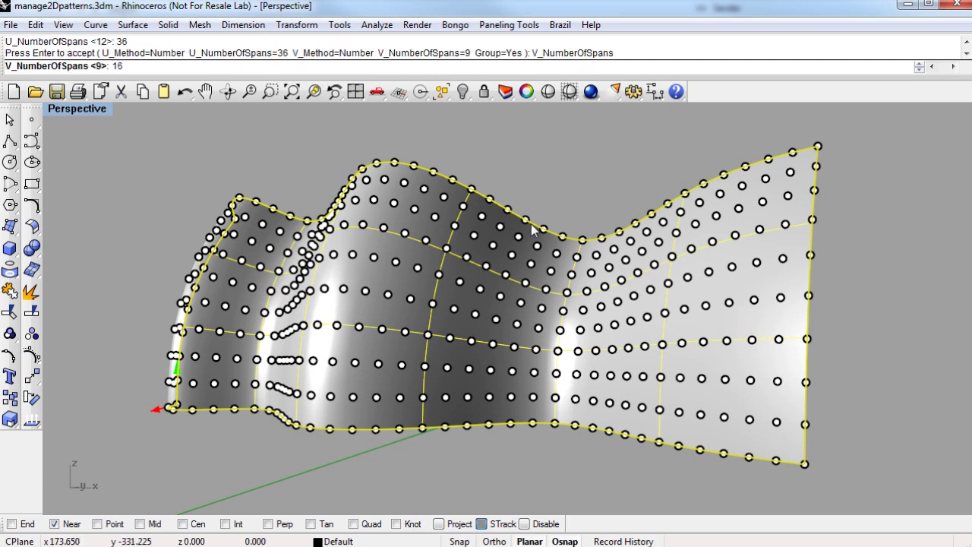
key(Return)
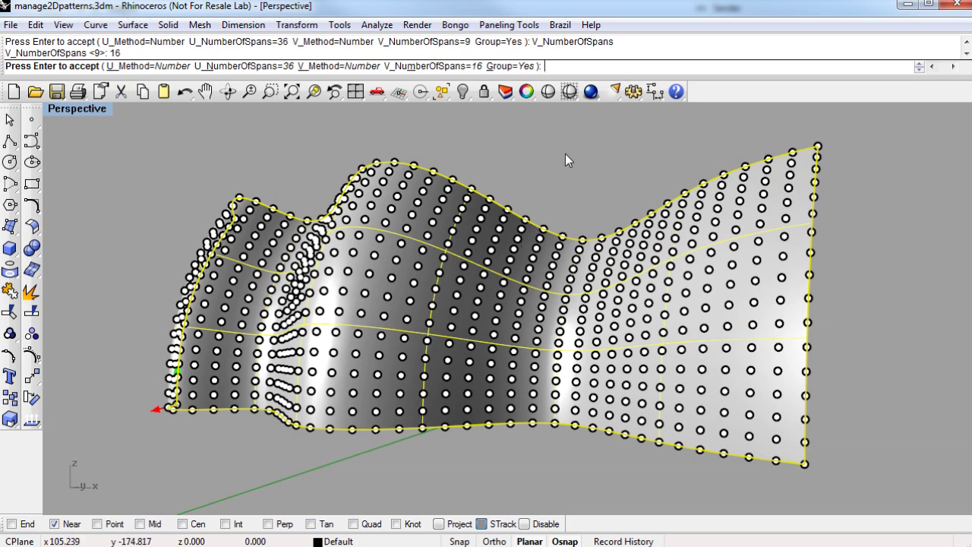
key(Return)
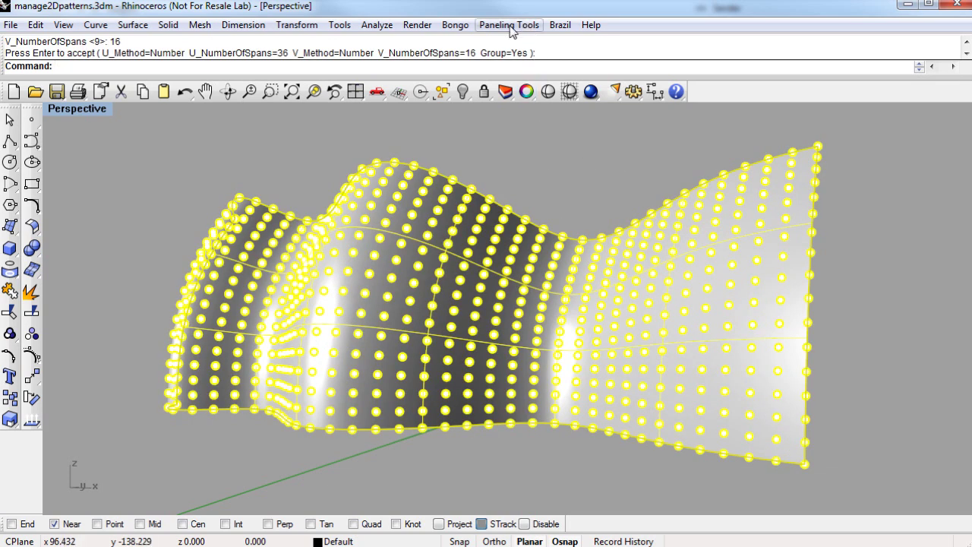
Panel the selected grid as a 2D grid using the custom "test" pattern and the default paneling options
click(509, 25)
mouse_move(549, 68)
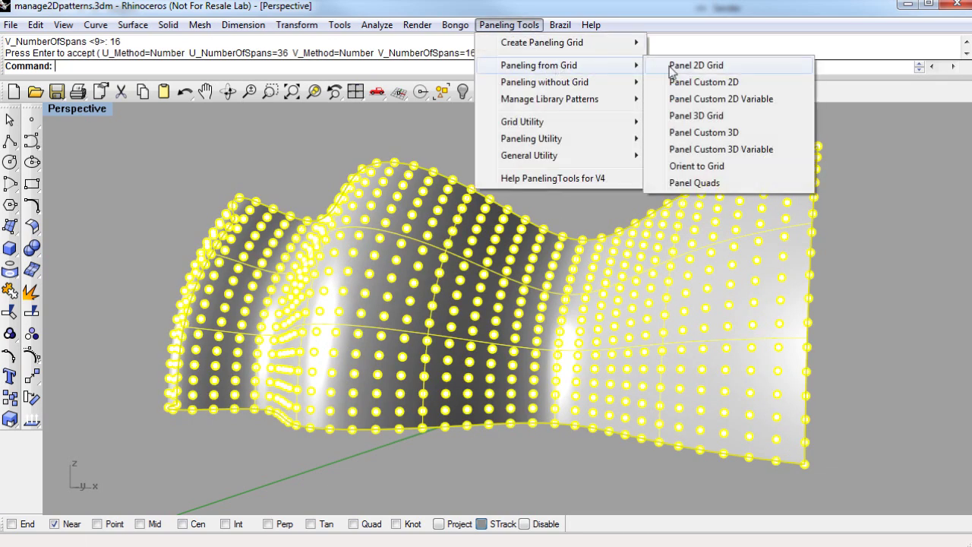
click(722, 68)
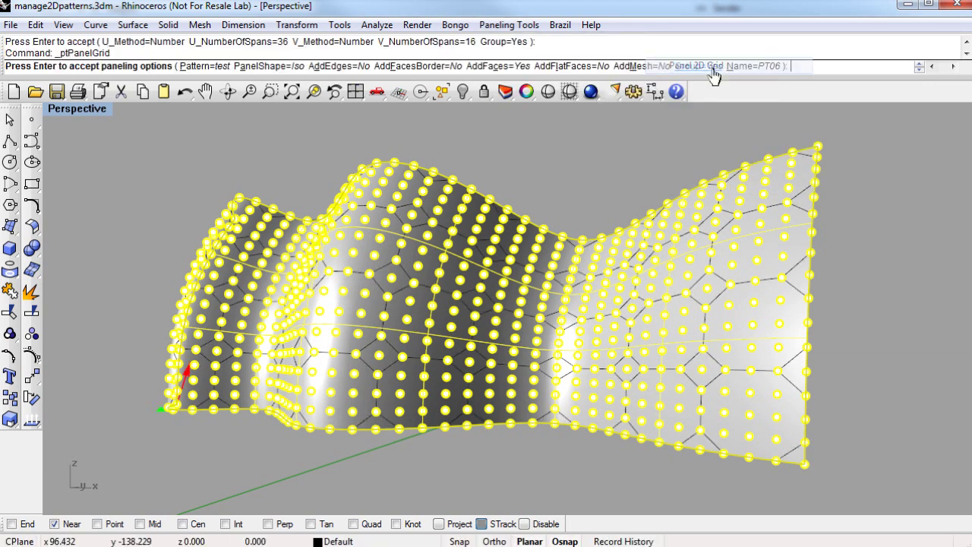
click(192, 69)
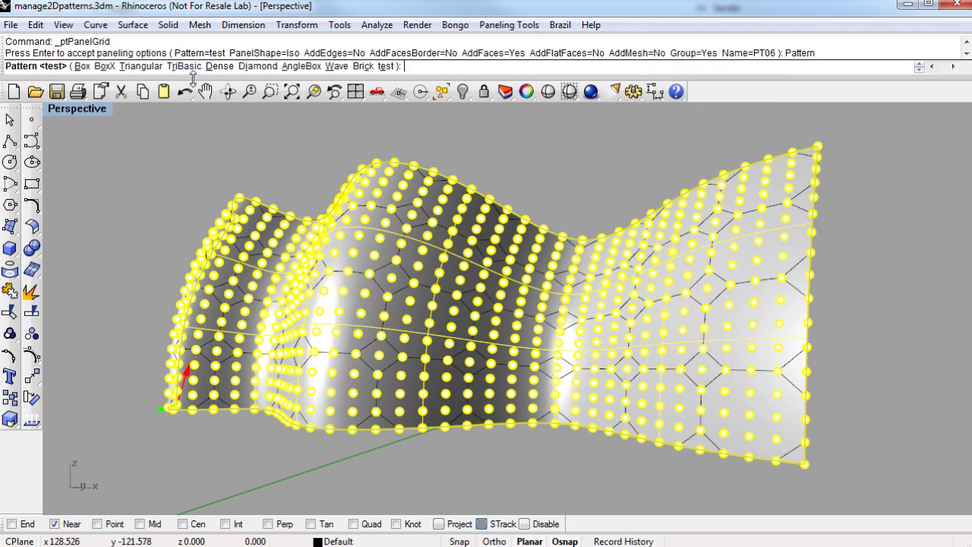
click(385, 67)
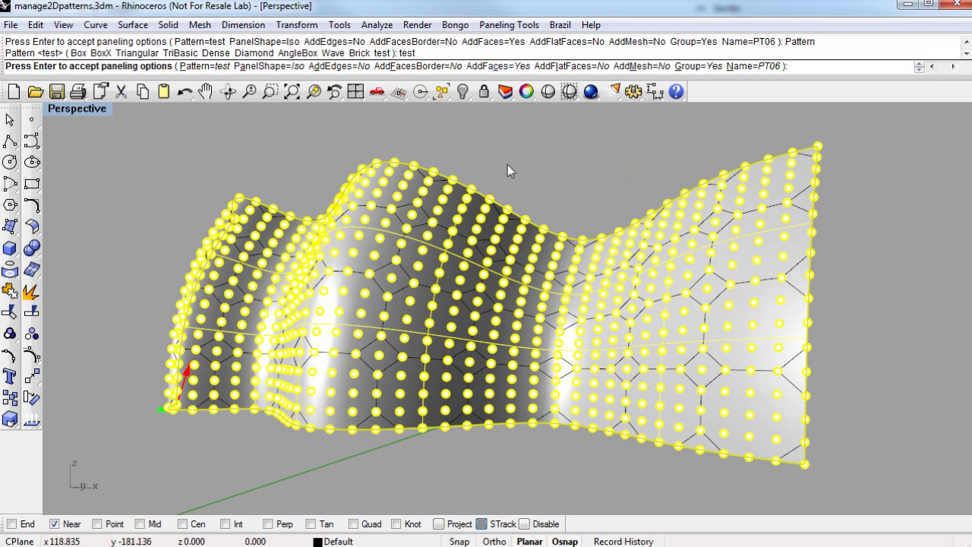
key(Return)
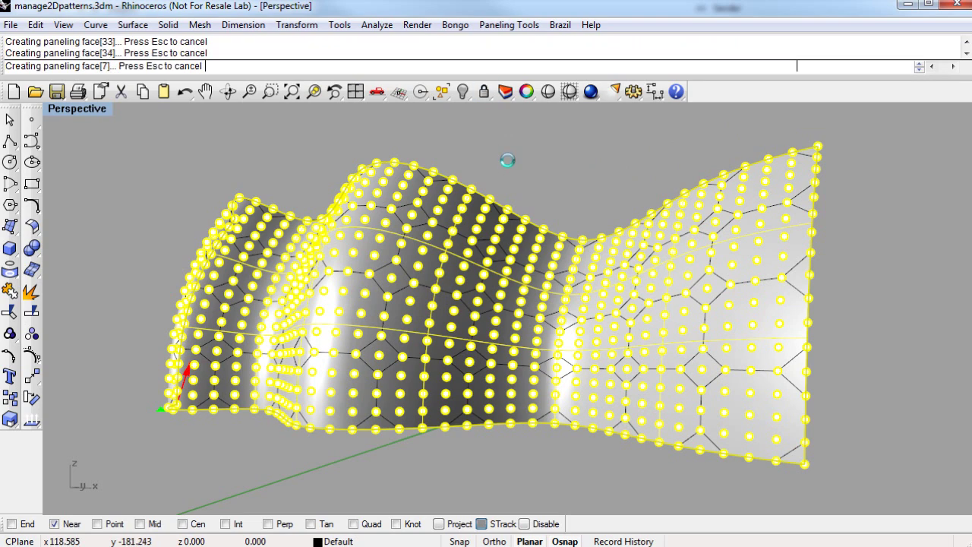
click(508, 160)
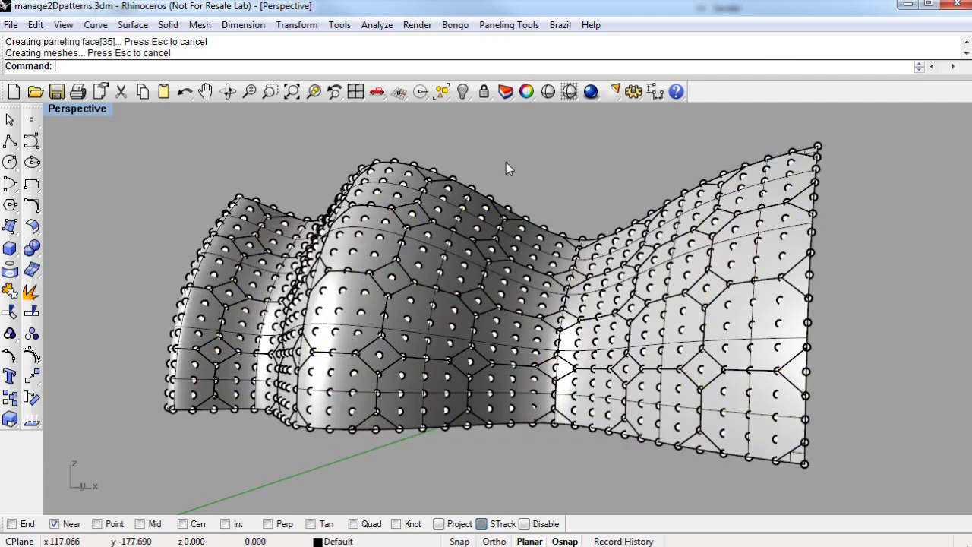
Hide the base surface beneath the octagonal panels
click(437, 237)
click(479, 281)
click(462, 91)
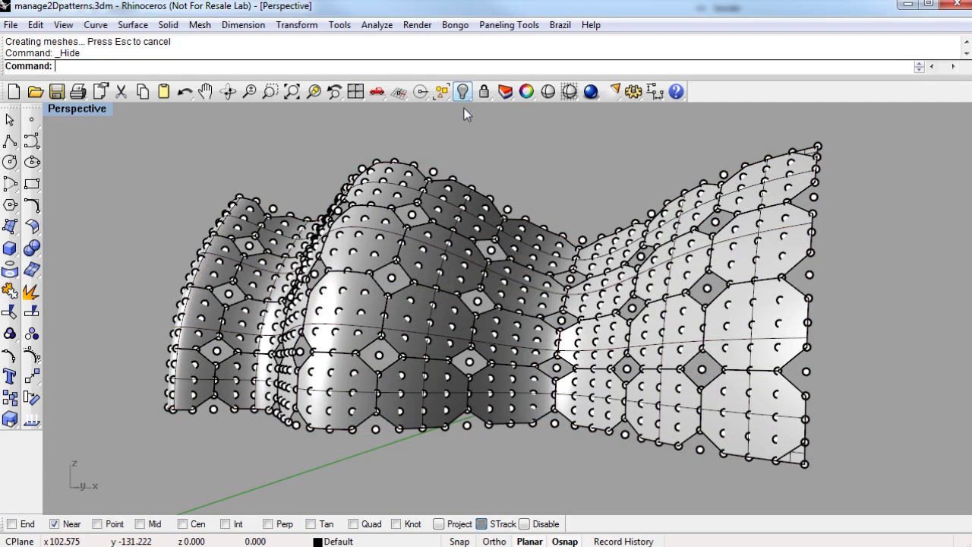
Start a new 3D library pattern with its unit grid origin at 0 and the x-axis reference point along the red axis
right_drag(486, 250, 385, 312)
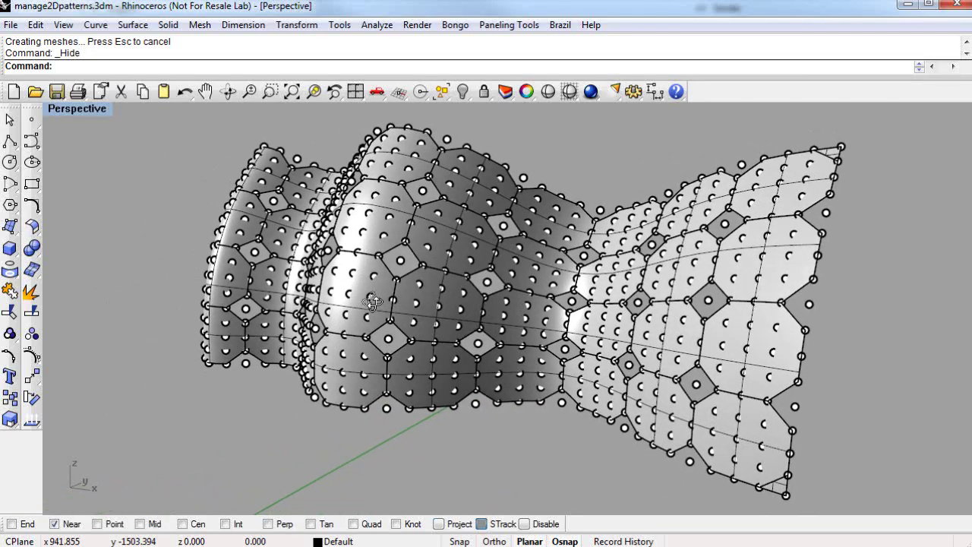
scroll(379, 326, down, 5)
right_drag(369, 404, 382, 341)
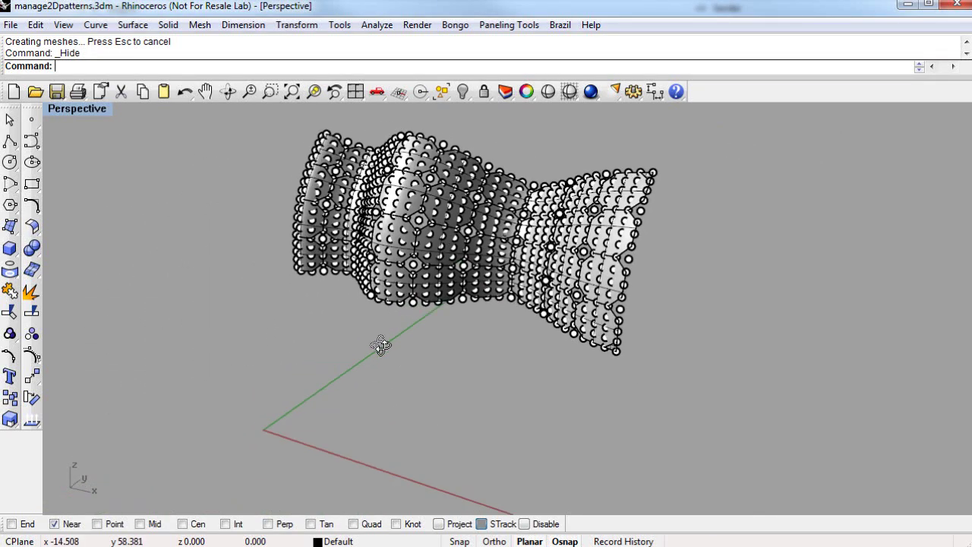
scroll(321, 445, up, 5)
shift+right_drag(321, 445, 349, 394)
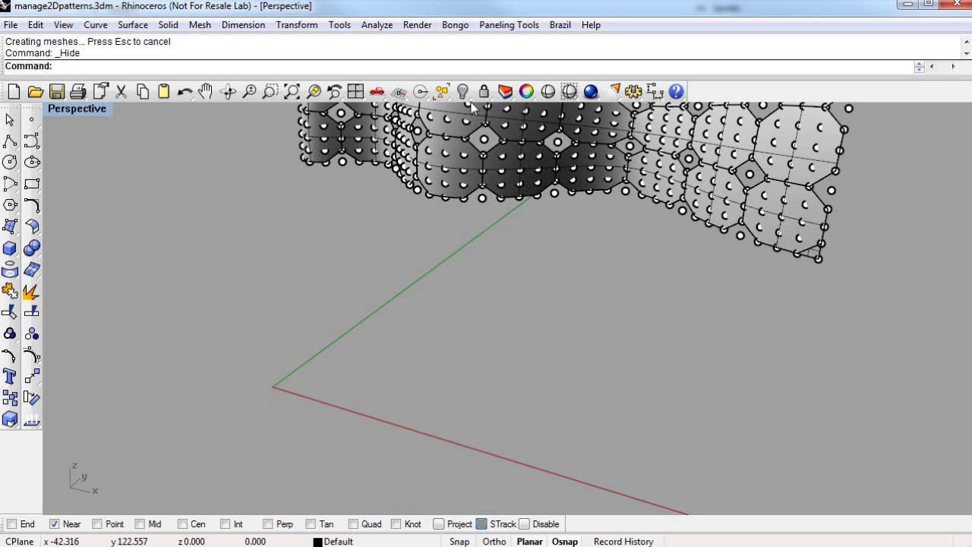
click(509, 25)
mouse_move(613, 107)
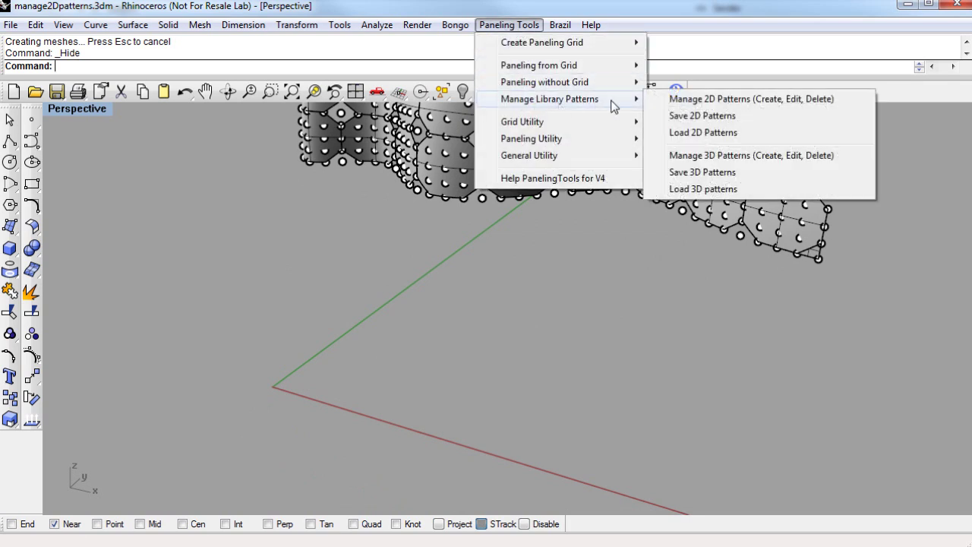
click(809, 155)
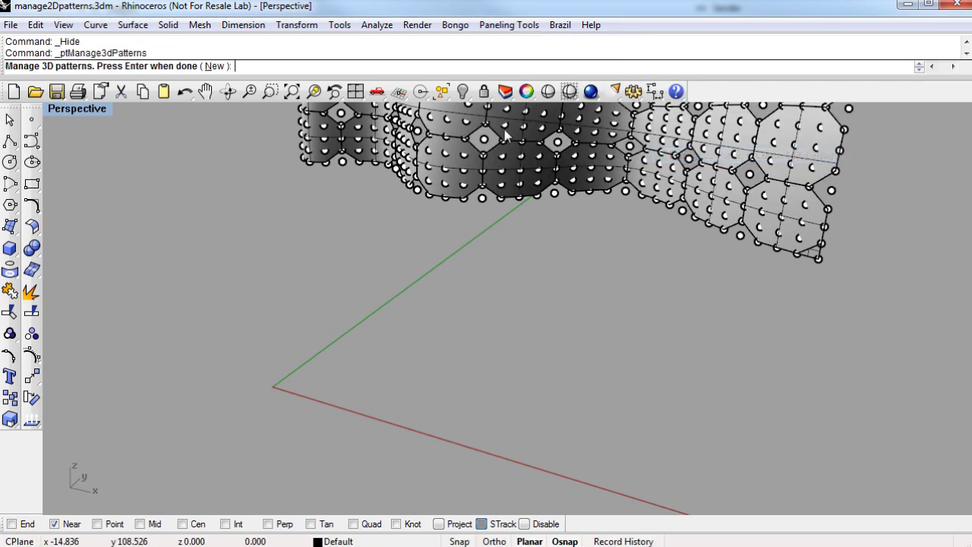
click(214, 66)
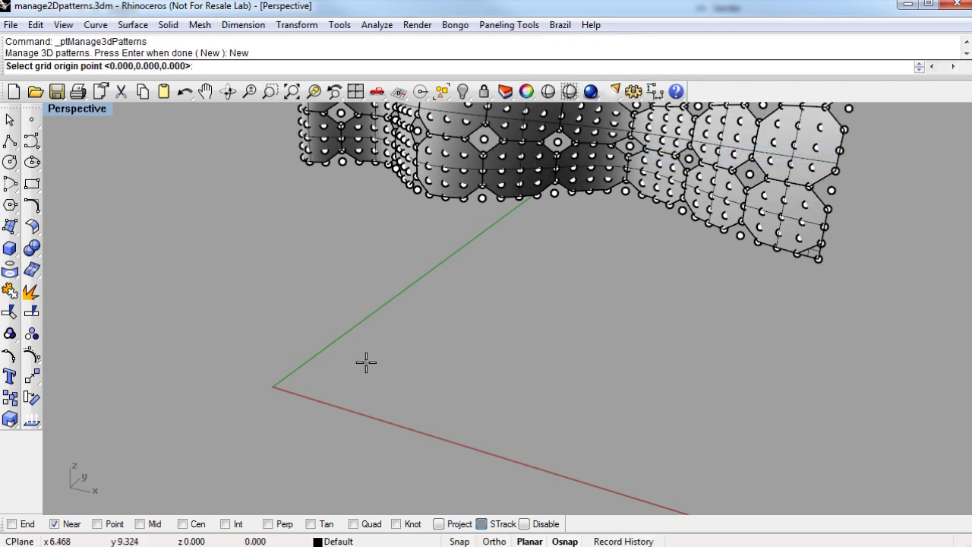
key(Return)
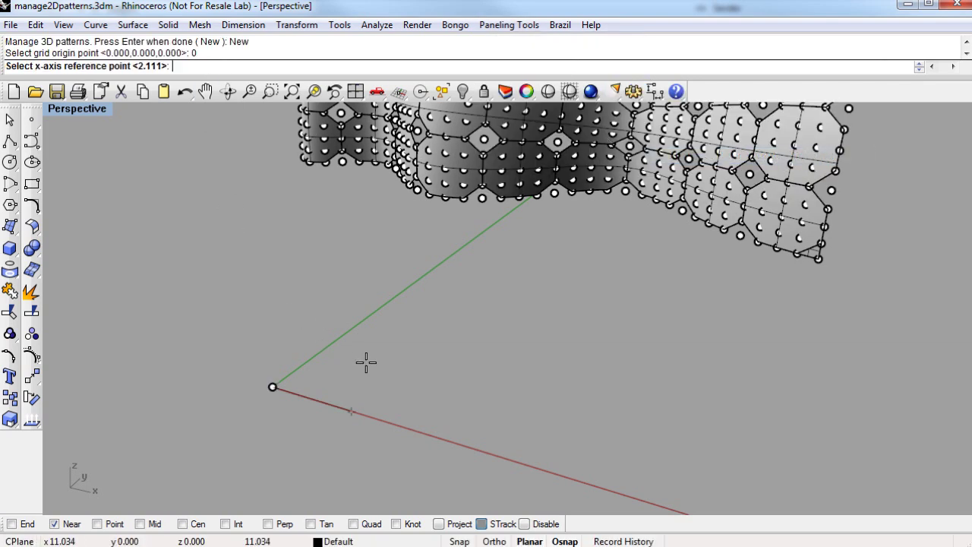
click(301, 393)
Set the 3D pattern's GridWidth to 4 and GridHeight to 4
scroll(293, 426, up, 2)
scroll(300, 403, up, 2)
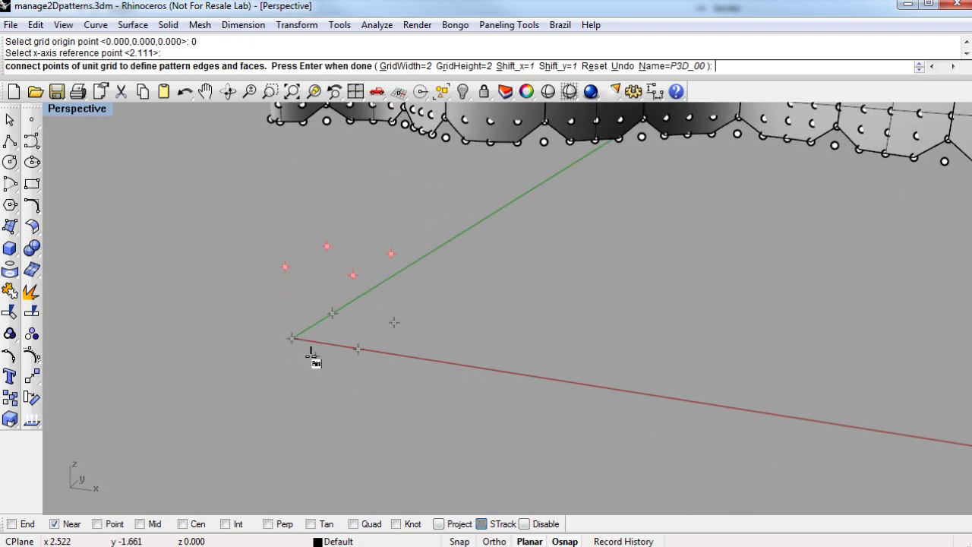
scroll(300, 373, up, 4)
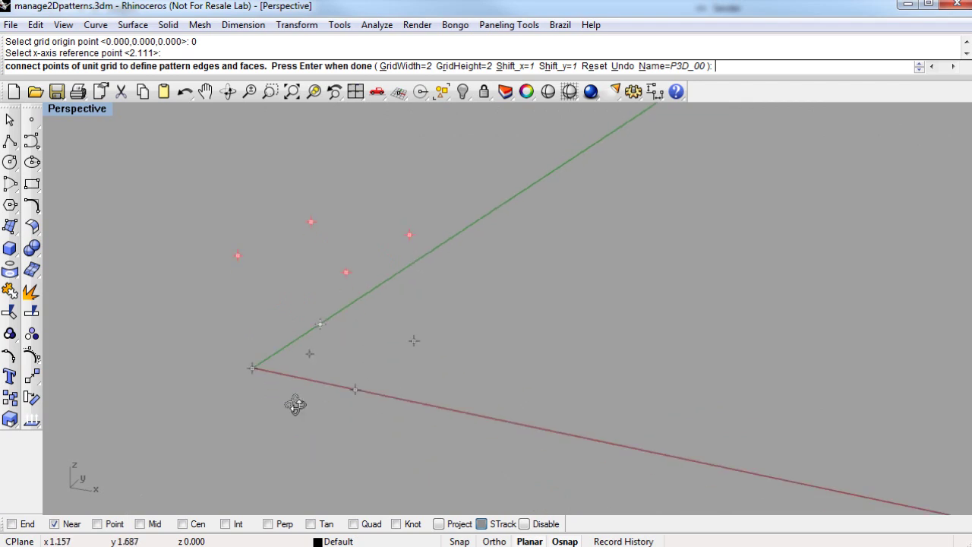
click(405, 66)
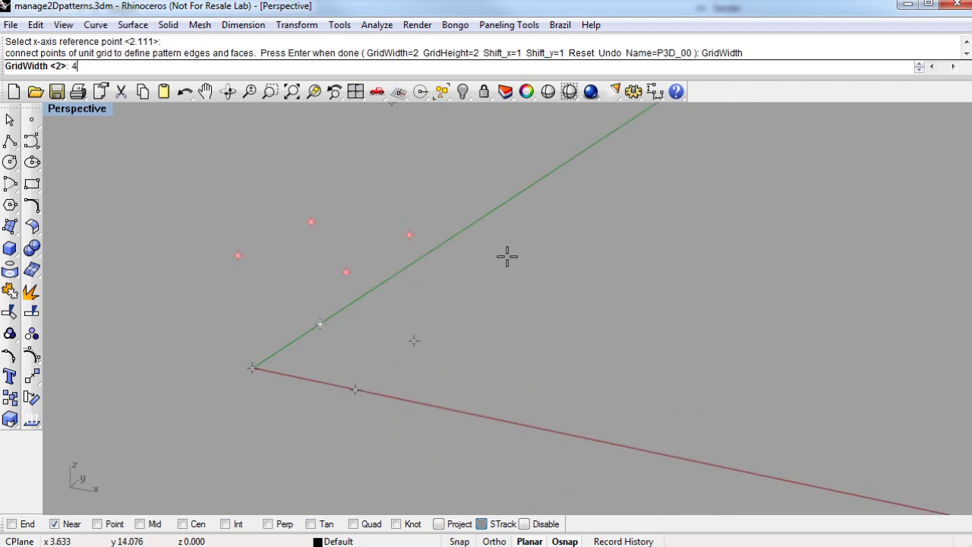
text(4)
key(Return)
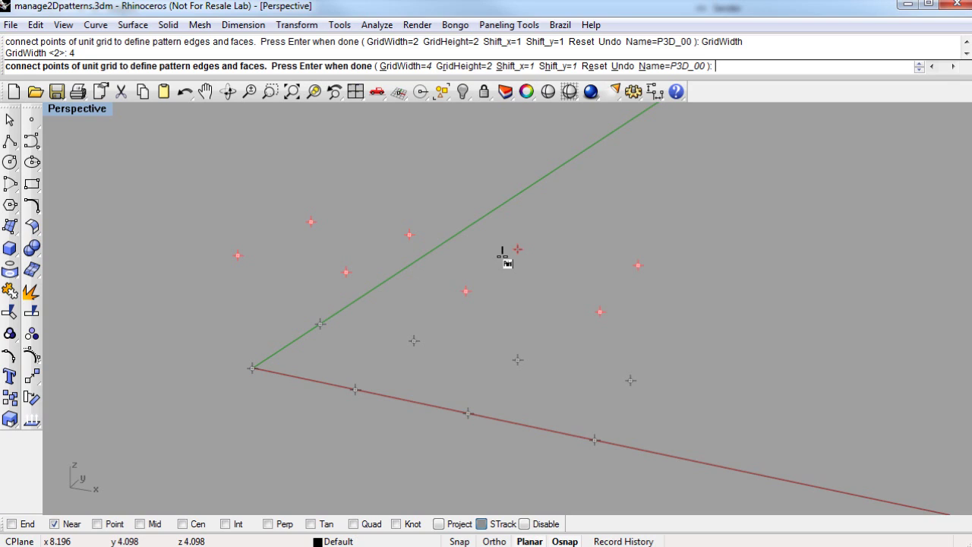
click(464, 66)
text(4)
key(Return)
Define the pattern's first sloped face by connecting the base points along the y-axis edge with the two adjacent inner points of the upper grid
scroll(475, 295, down, 3)
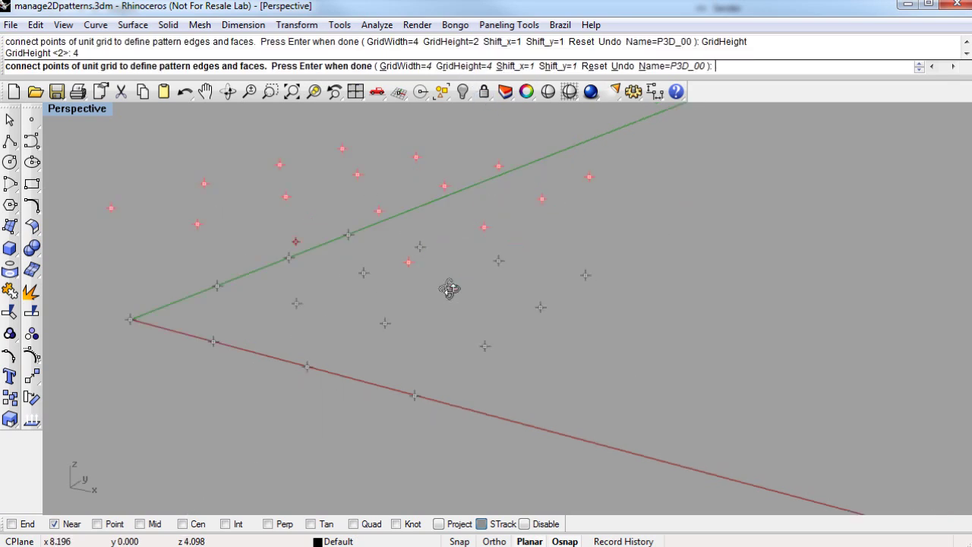
scroll(475, 295, up, 3)
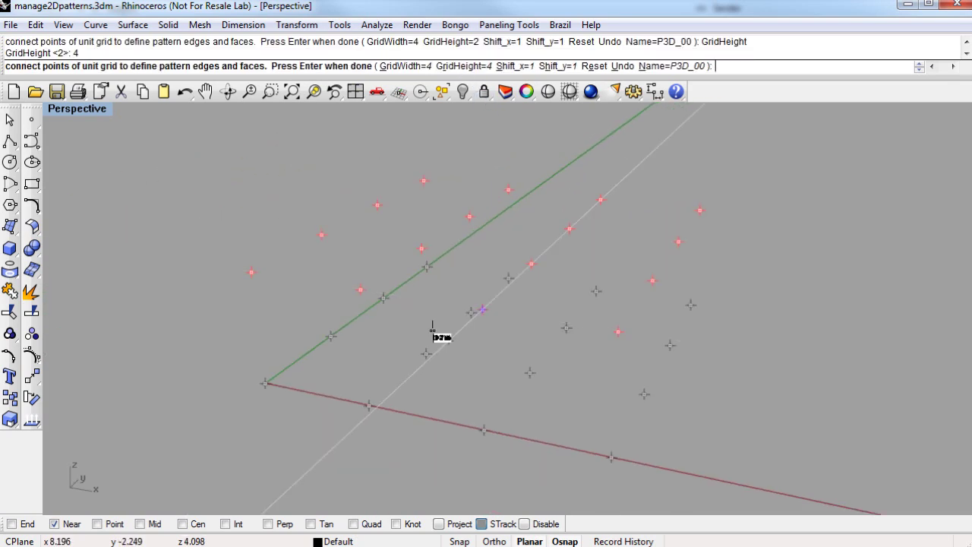
mouse_move(433, 337)
right_down()
mouse_move(564, 343)
mouse_move(405, 318)
mouse_move(481, 341)
mouse_move(443, 330)
right_up()
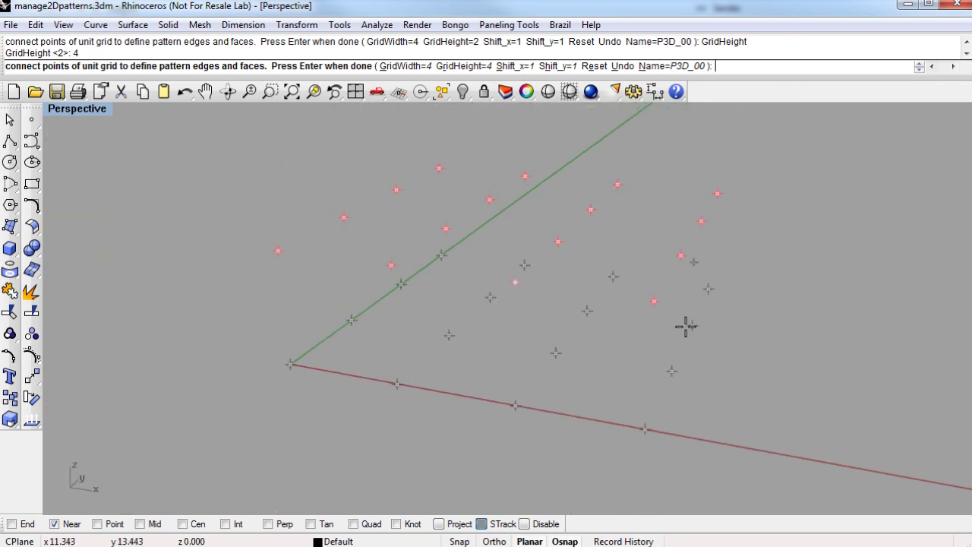
text(zs)
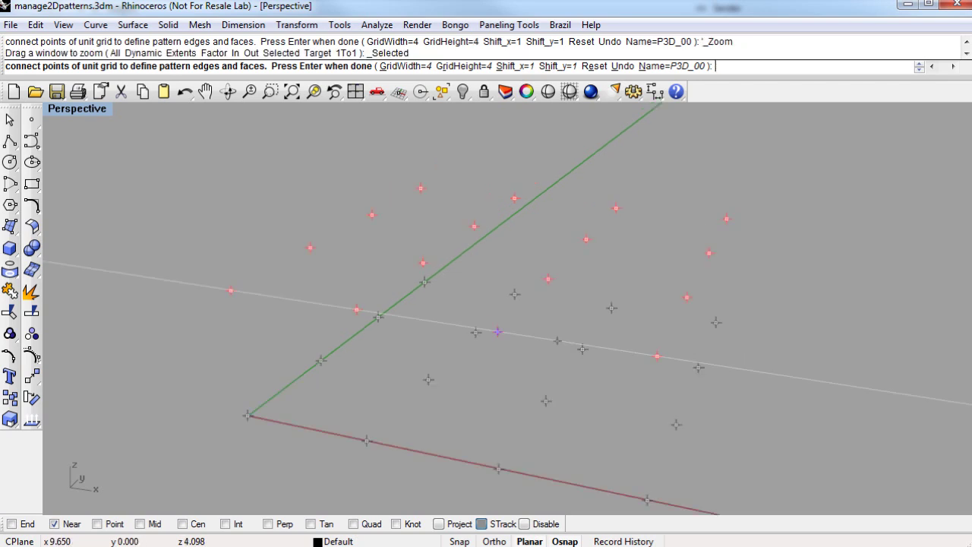
right_drag(653, 303, 712, 350)
right_drag(322, 372, 286, 364)
click(245, 375)
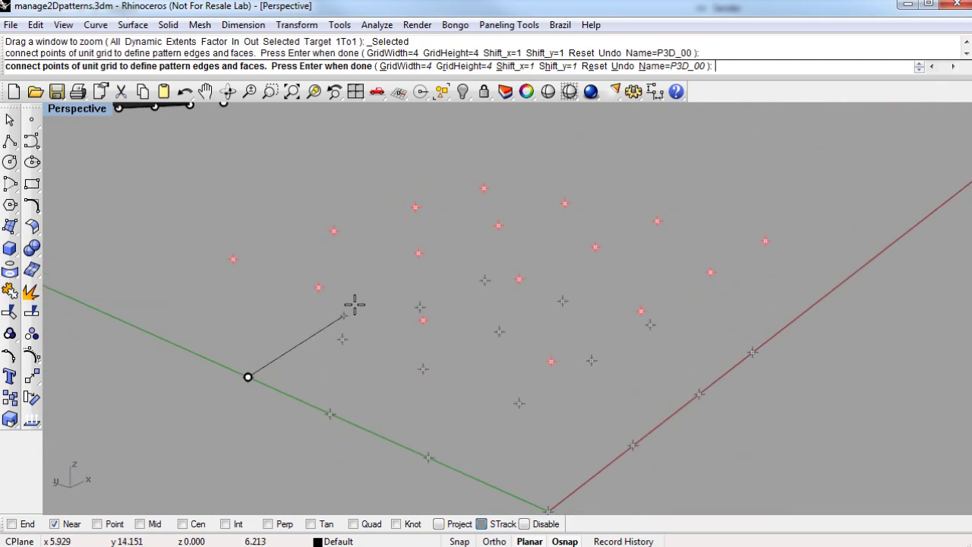
click(418, 253)
click(517, 279)
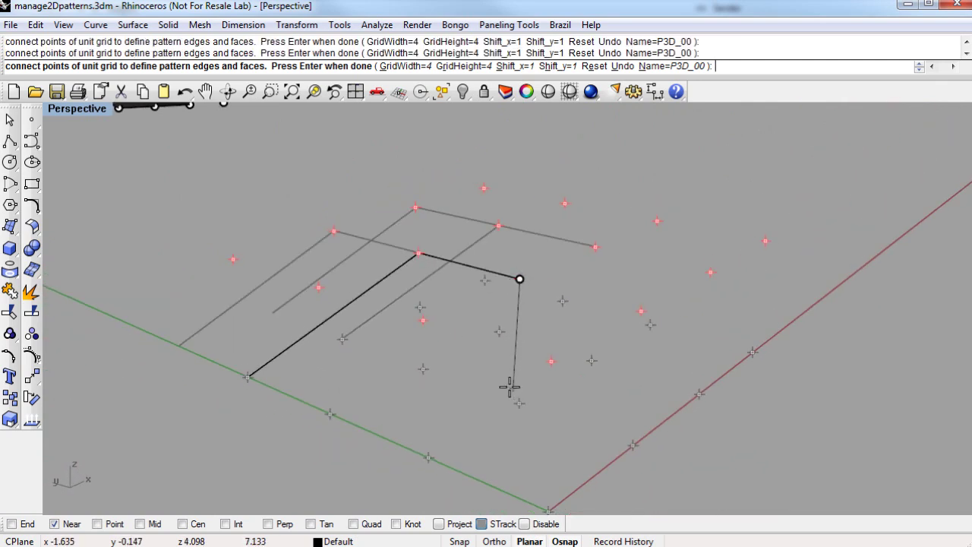
right_drag(510, 386, 445, 380)
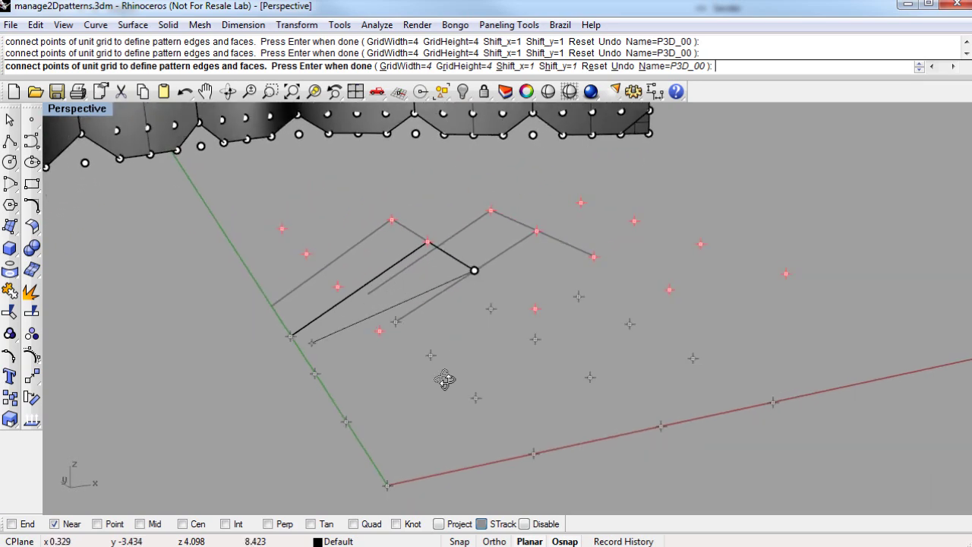
click(387, 484)
click(346, 421)
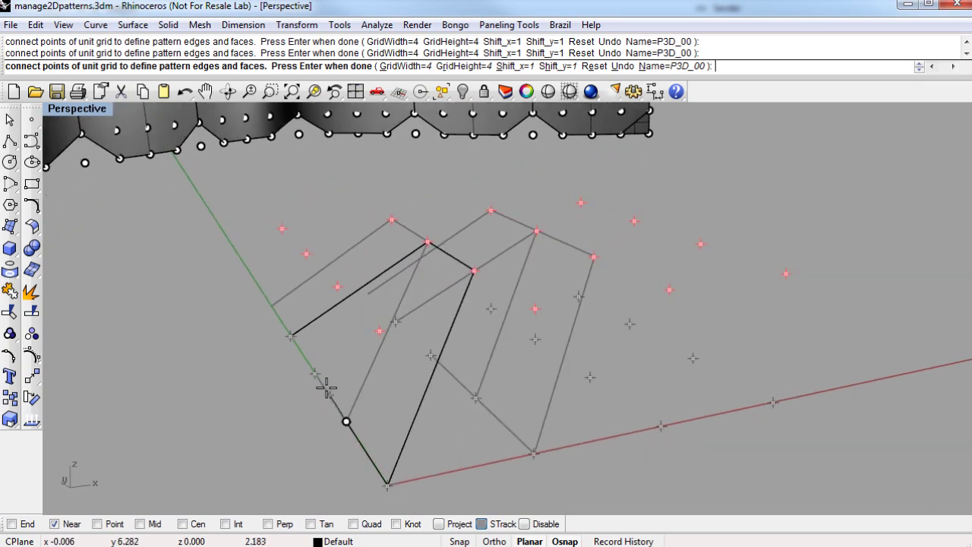
click(290, 336)
mouse_move(265, 373)
right_down()
mouse_move(396, 371)
mouse_move(306, 373)
mouse_move(372, 354)
mouse_move(342, 361)
right_up()
click(308, 375)
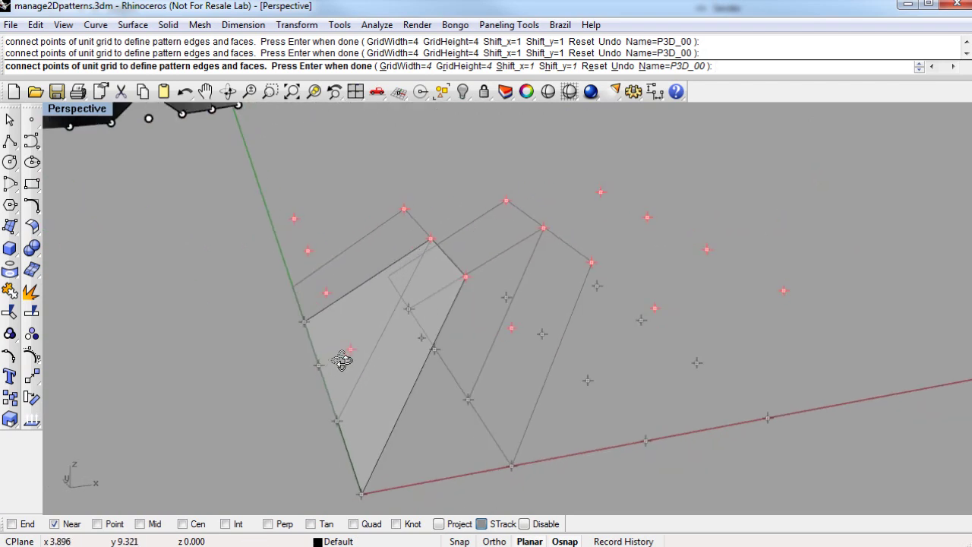
Define the second sloped face by connecting the base points along the x-axis edge with the two adjacent inner upper-grid points, closing at the origin
click(360, 492)
click(466, 275)
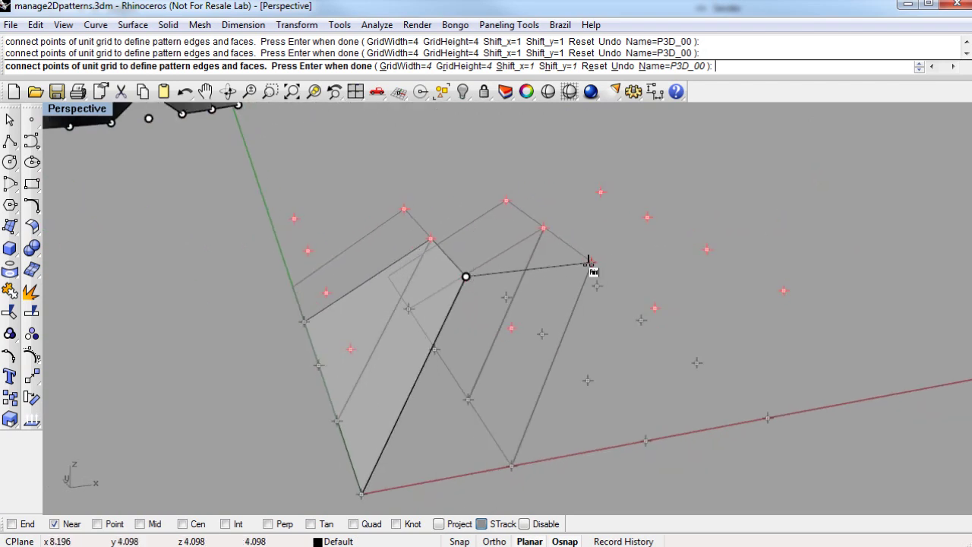
click(590, 263)
click(767, 416)
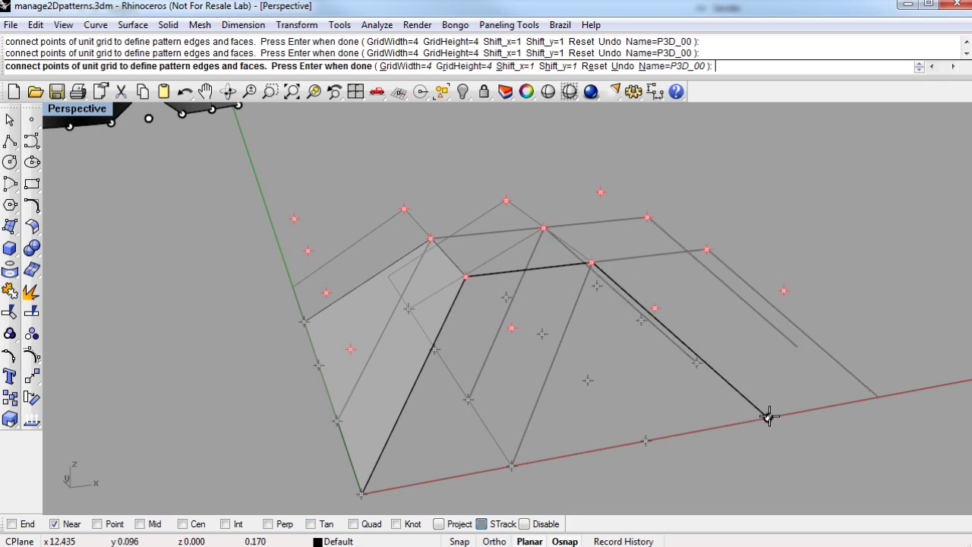
click(645, 441)
click(511, 465)
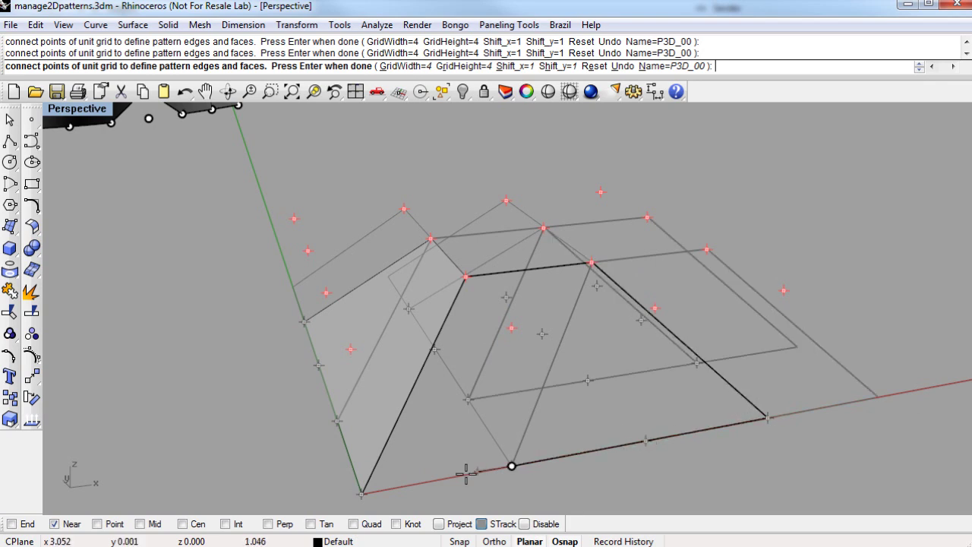
click(361, 493)
Define the third sloped face by connecting the base points on the edge opposite the y-axis with the two adjacent inner upper-grid points
right_drag(590, 408, 442, 389)
right_drag(519, 389, 484, 357)
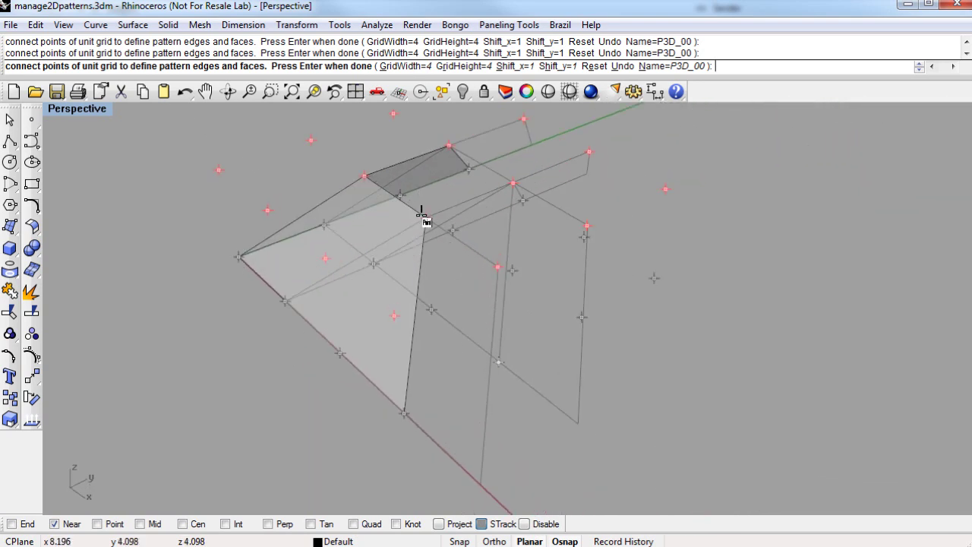
click(513, 183)
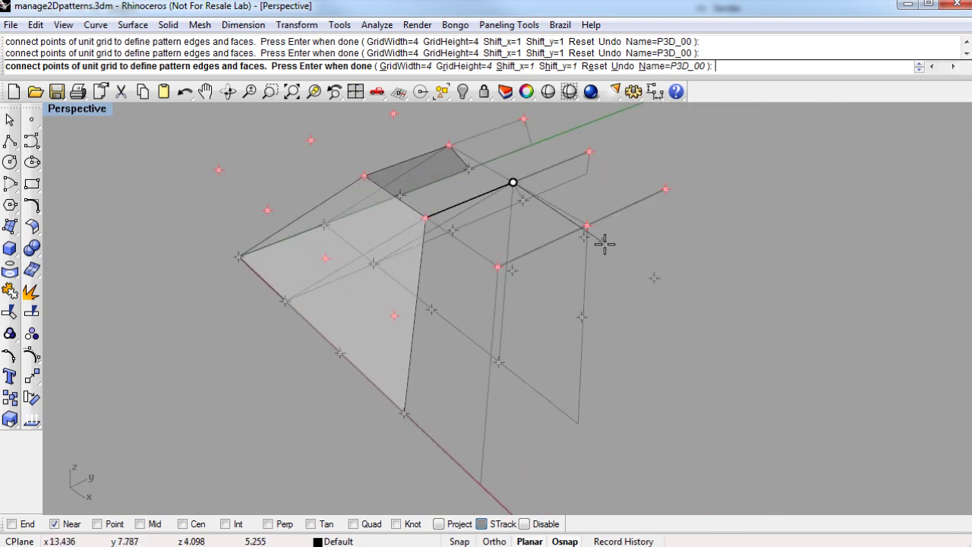
click(655, 278)
click(582, 316)
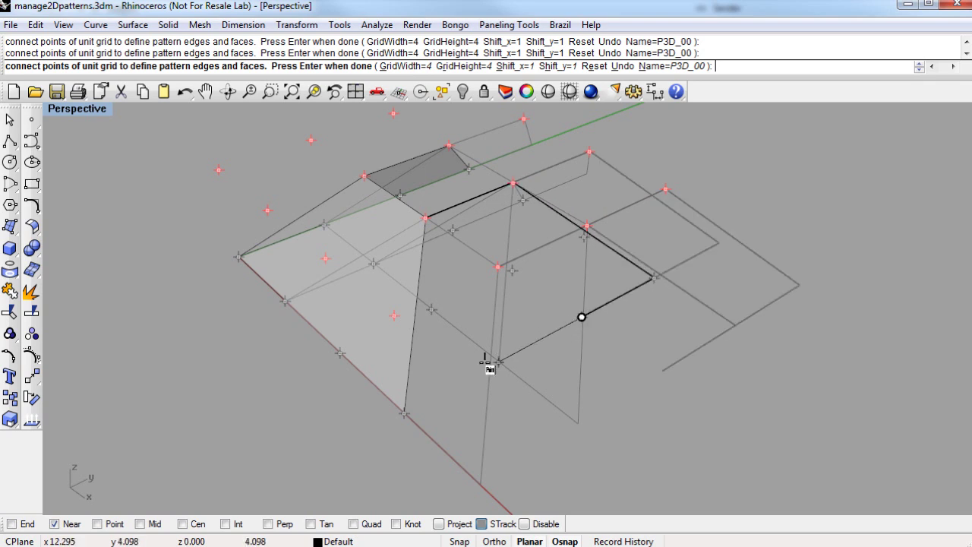
click(497, 362)
click(404, 413)
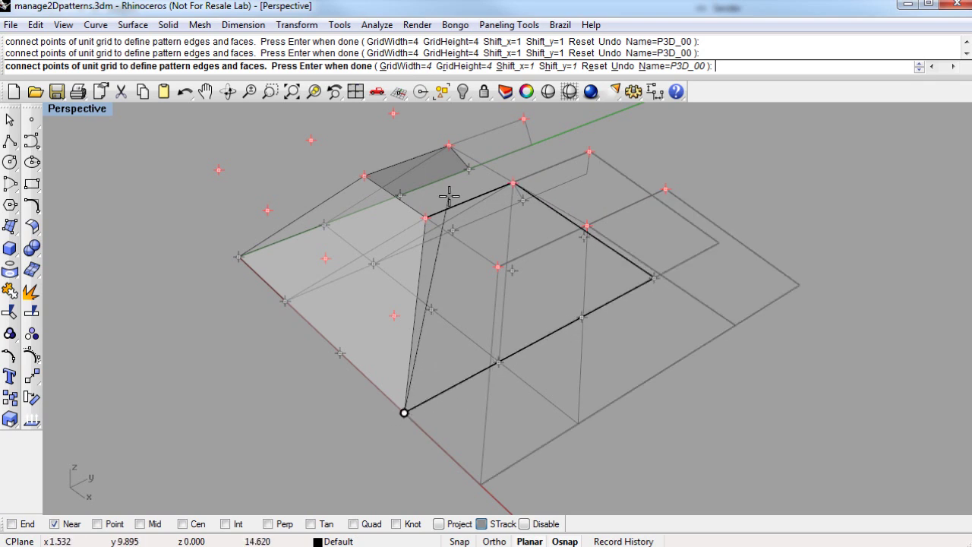
click(427, 218)
mouse_move(657, 252)
right_down()
mouse_move(460, 240)
mouse_move(521, 204)
right_up()
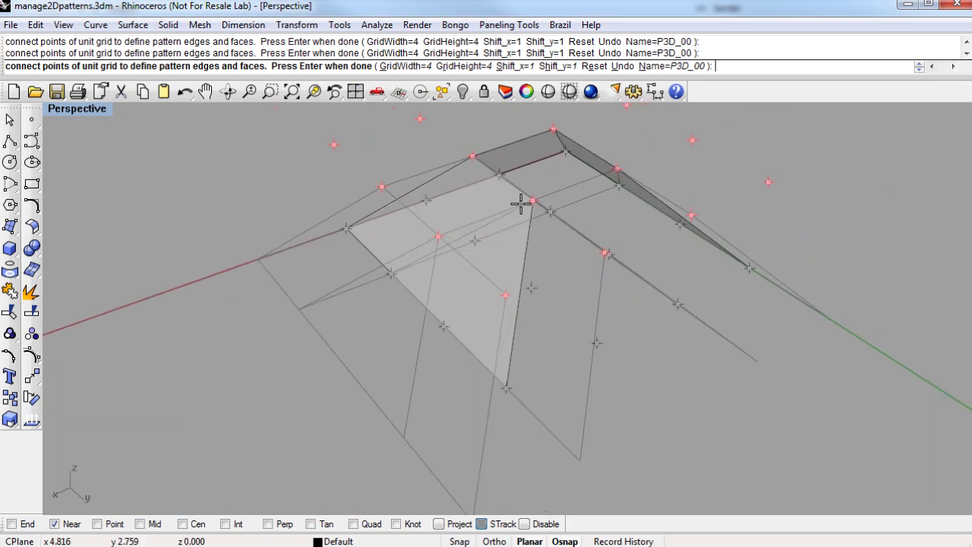
Define the fourth sloped face by connecting the two adjacent inner upper-grid points with the base points on the edge opposite the x-axis
click(616, 168)
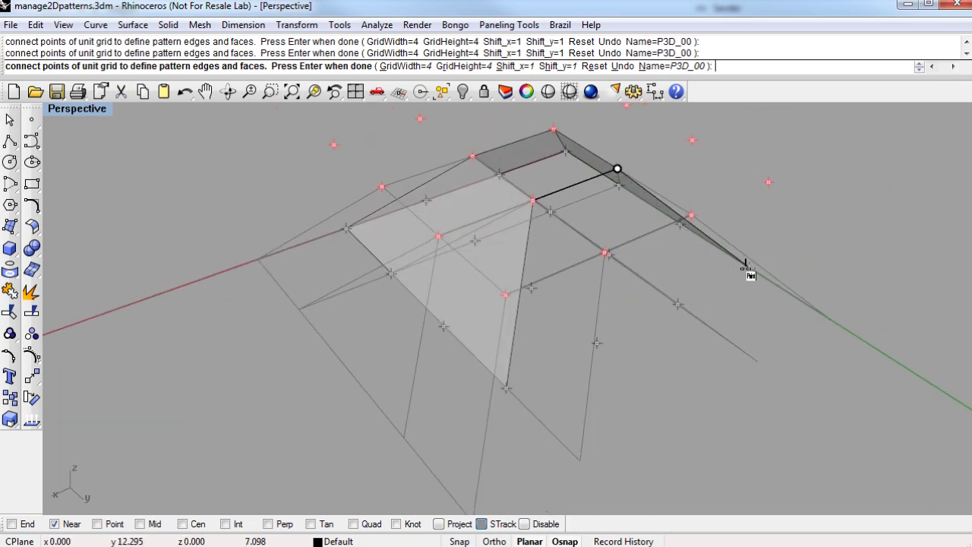
click(748, 267)
click(677, 304)
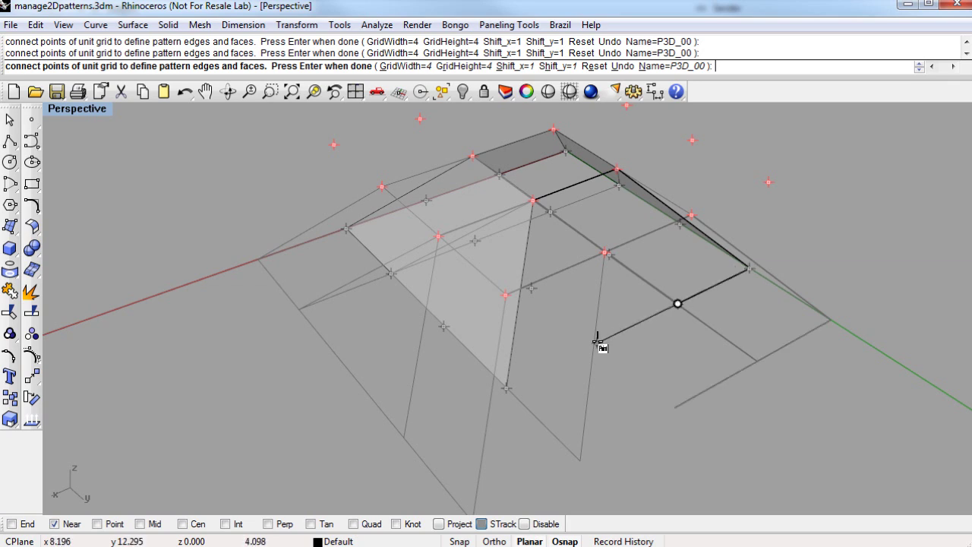
click(593, 342)
click(506, 387)
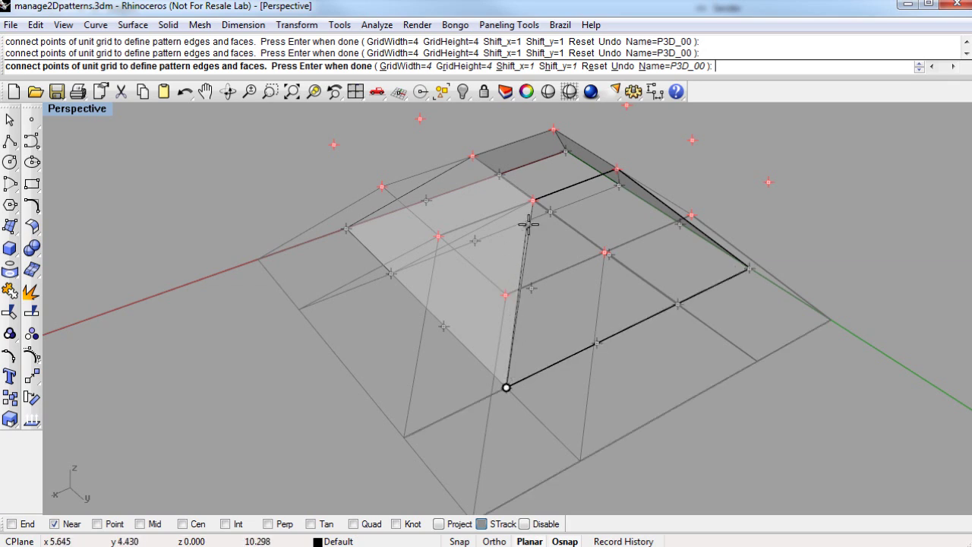
click(533, 200)
Connect the four inner upper-grid points in a closed loop to define the pattern's flat top face
mouse_move(440, 225)
right_down()
mouse_move(612, 278)
mouse_move(485, 129)
right_up()
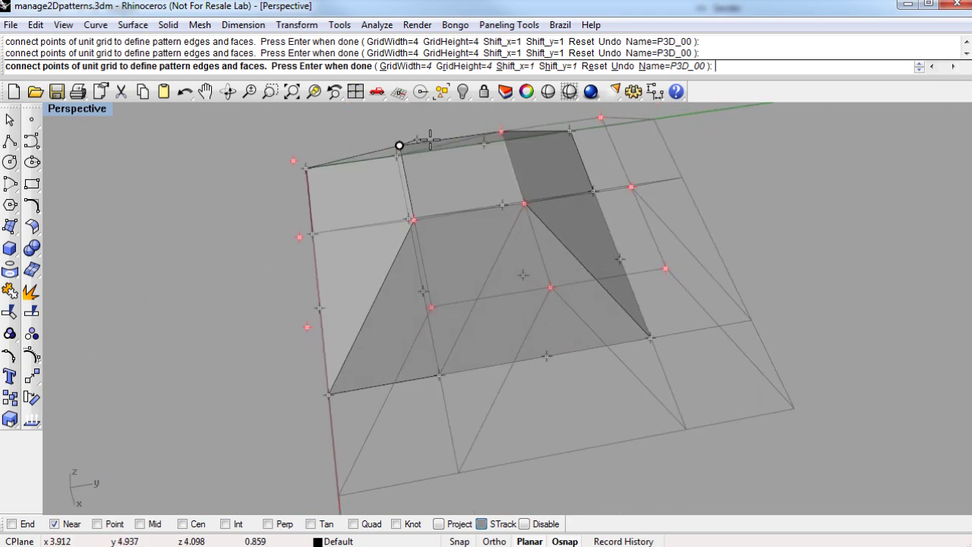
click(501, 131)
click(523, 205)
mouse_move(522, 206)
right_down()
mouse_move(499, 217)
mouse_move(518, 191)
right_up()
click(416, 215)
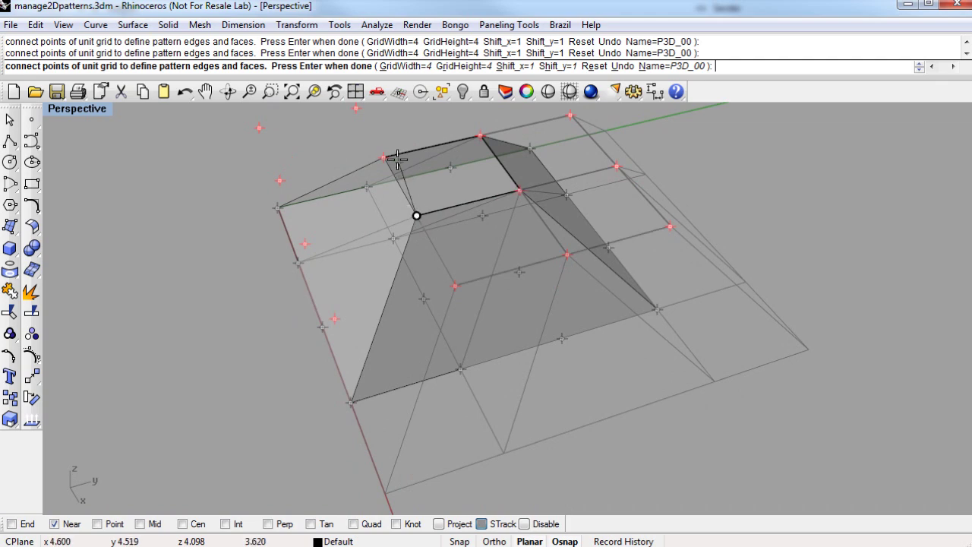
click(383, 156)
Set the 3D pattern's Shift_x to 3 and Shift_y to 3
mouse_move(365, 203)
right_down()
mouse_move(338, 265)
mouse_move(578, 215)
right_up()
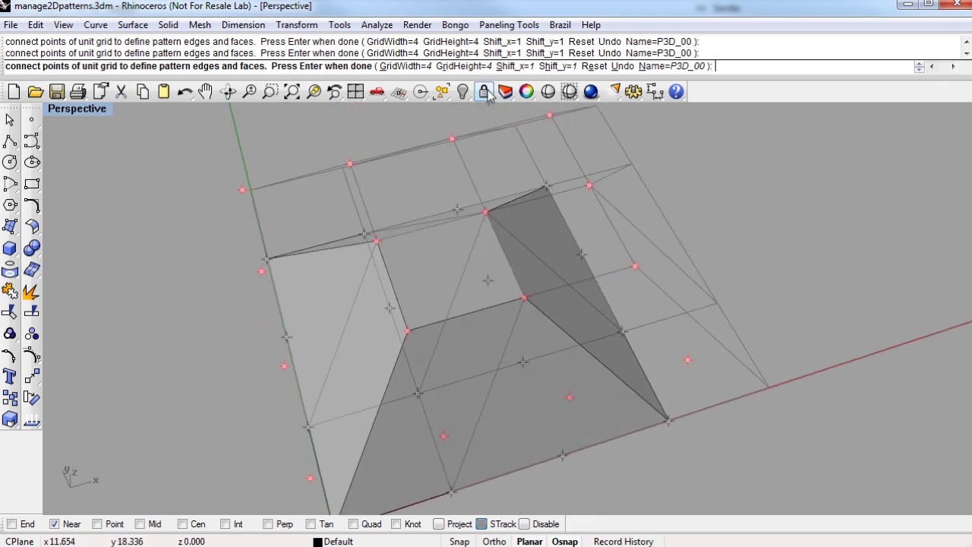
right_drag(518, 290, 527, 251)
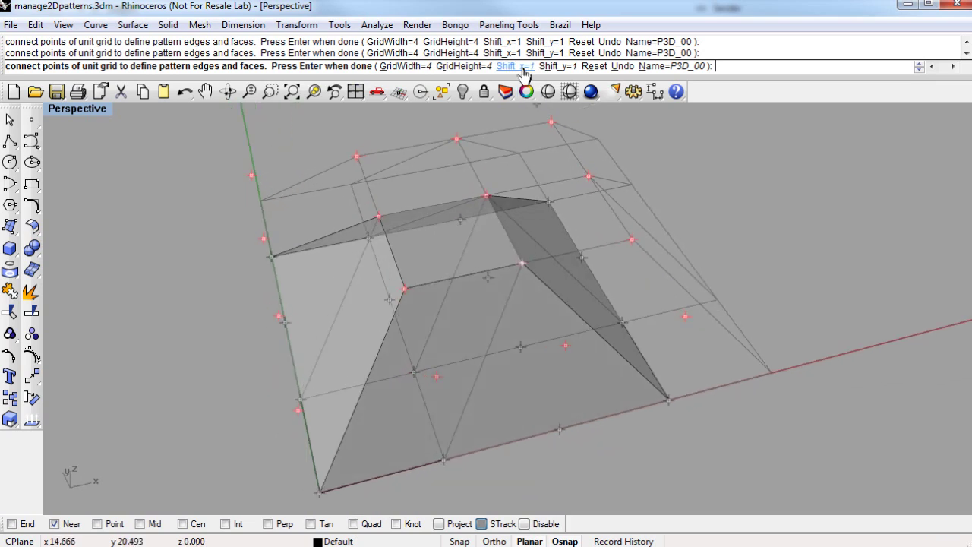
click(516, 66)
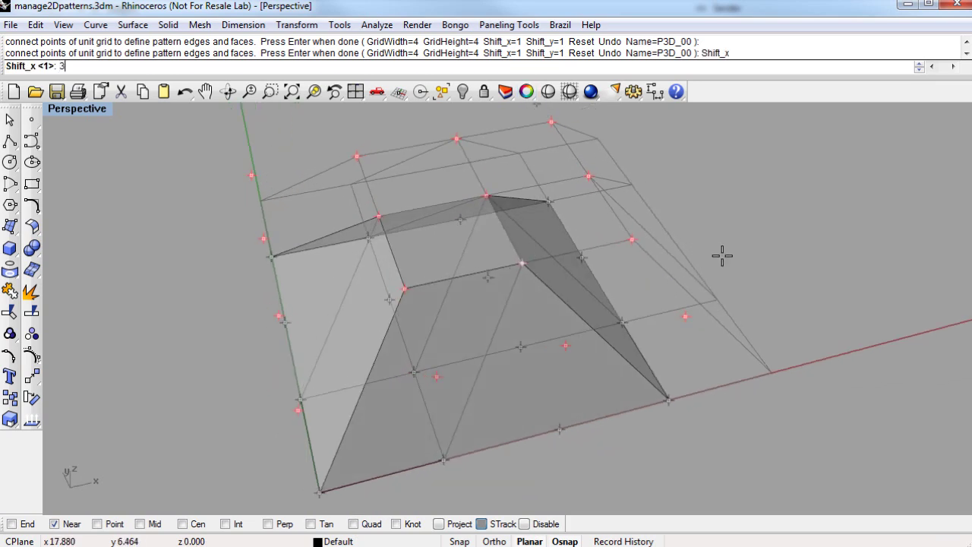
text(3)
key(Return)
click(558, 67)
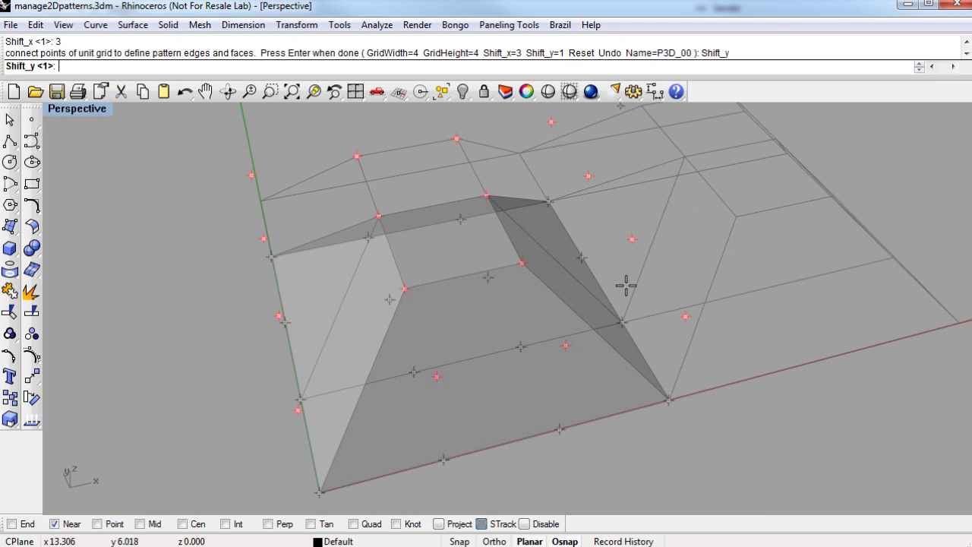
text(3)
key(Return)
Name the 3D pattern test2 and finish the pattern definition, leaving the 3D pattern manager
right_drag(592, 296, 499, 333)
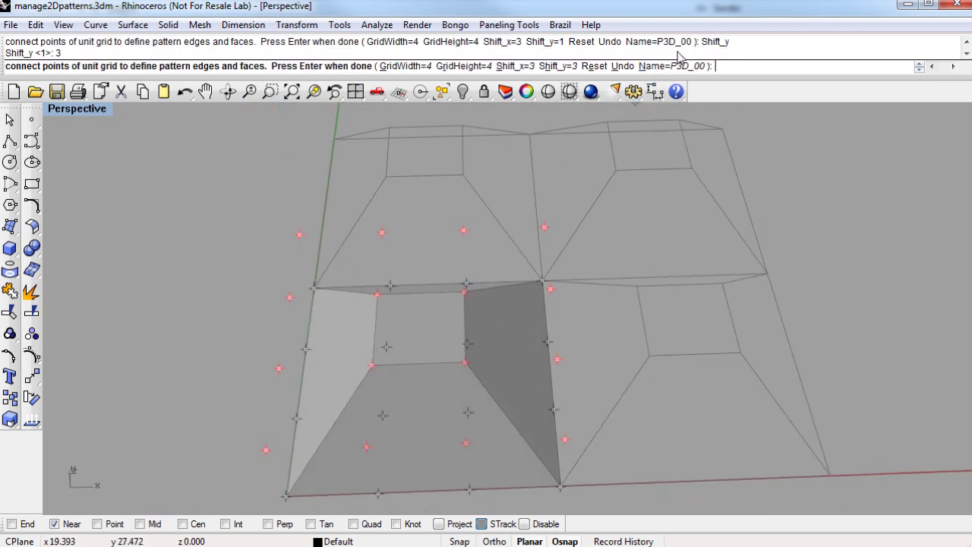
click(673, 67)
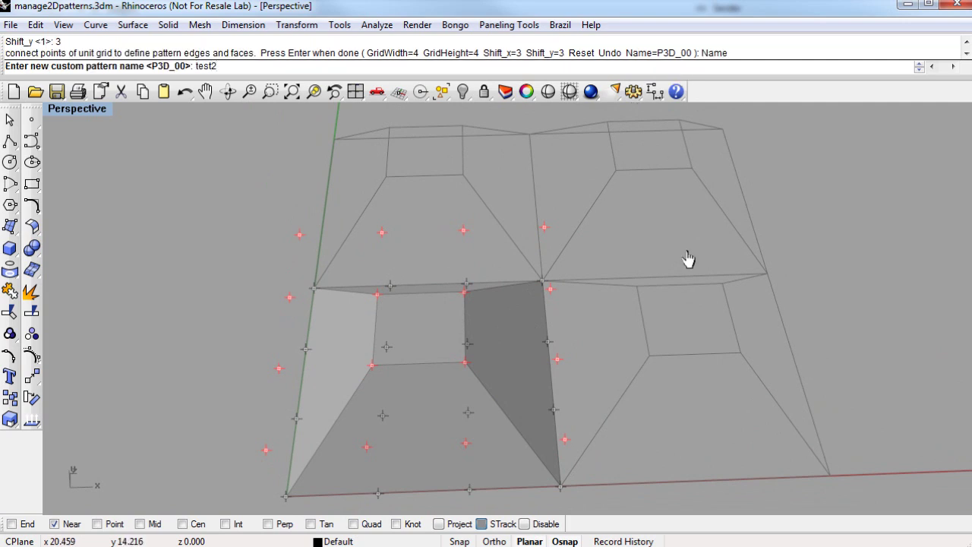
key(Return)
key(Return)
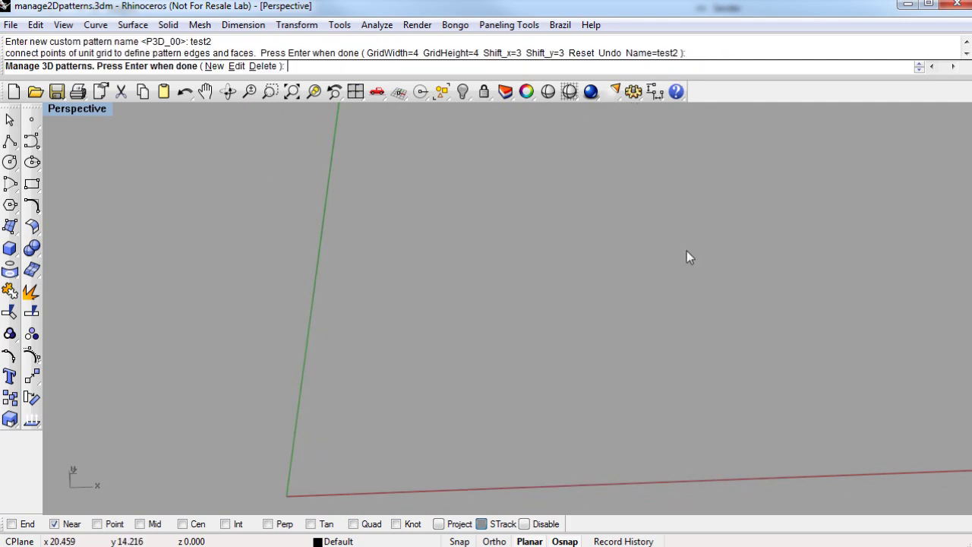
key(Return)
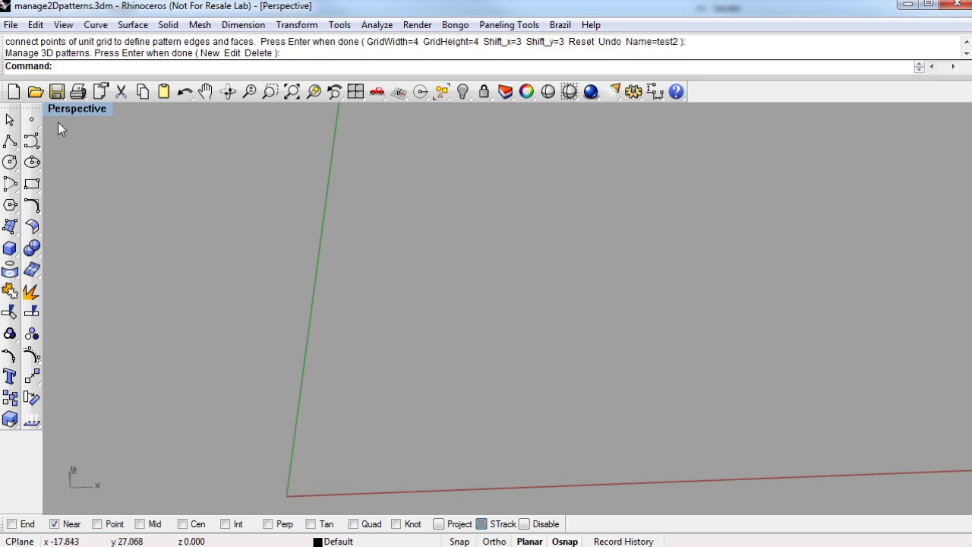
Select the octagonal paneling, unhide the base surface and hide the paneling
right_drag(334, 319, 351, 201)
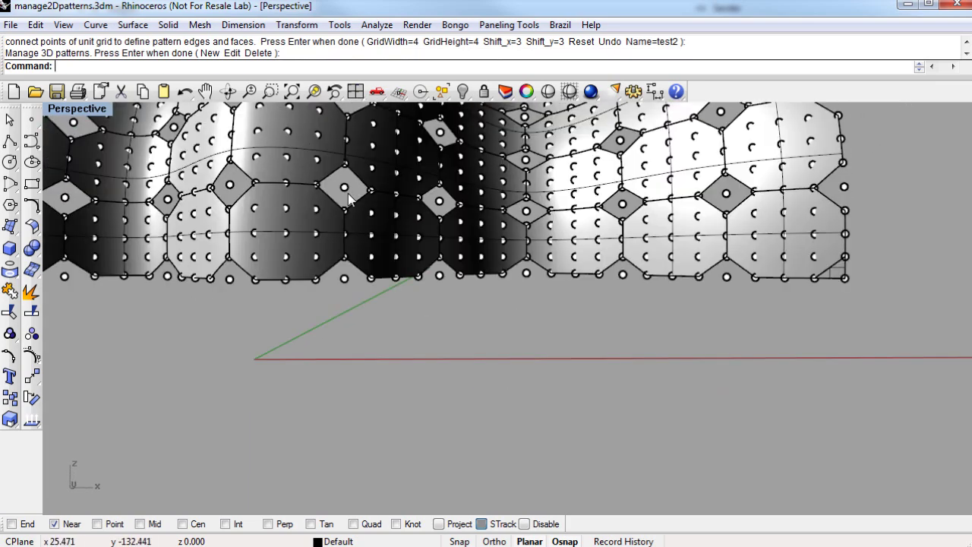
click(327, 175)
text(zs)
key(Return)
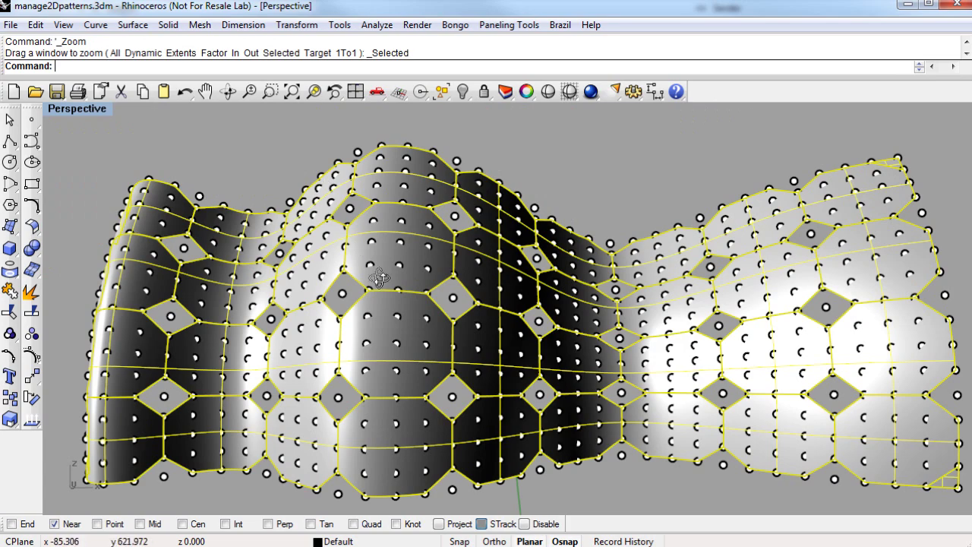
right_click(463, 91)
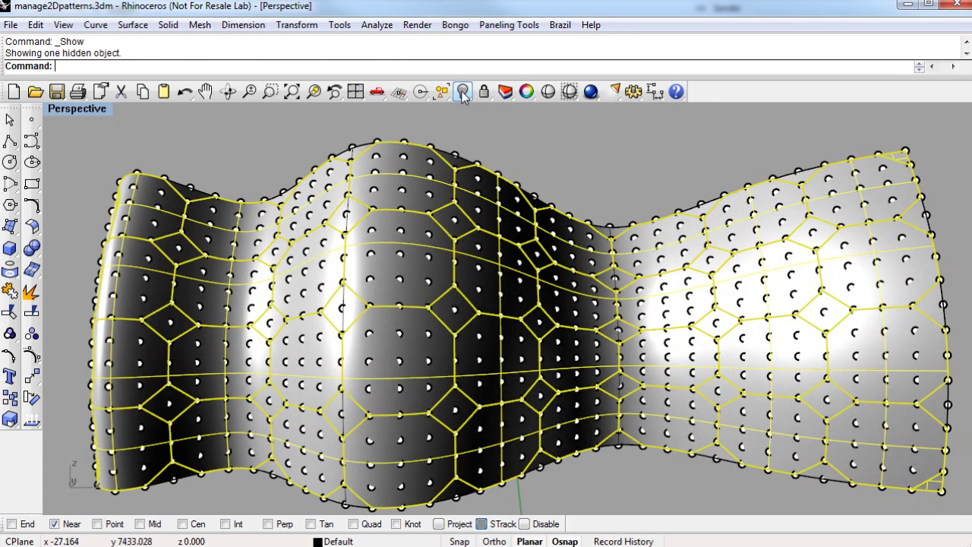
click(463, 91)
Delete the old paneling point grid from the wavy surface
right_drag(463, 99, 448, 148)
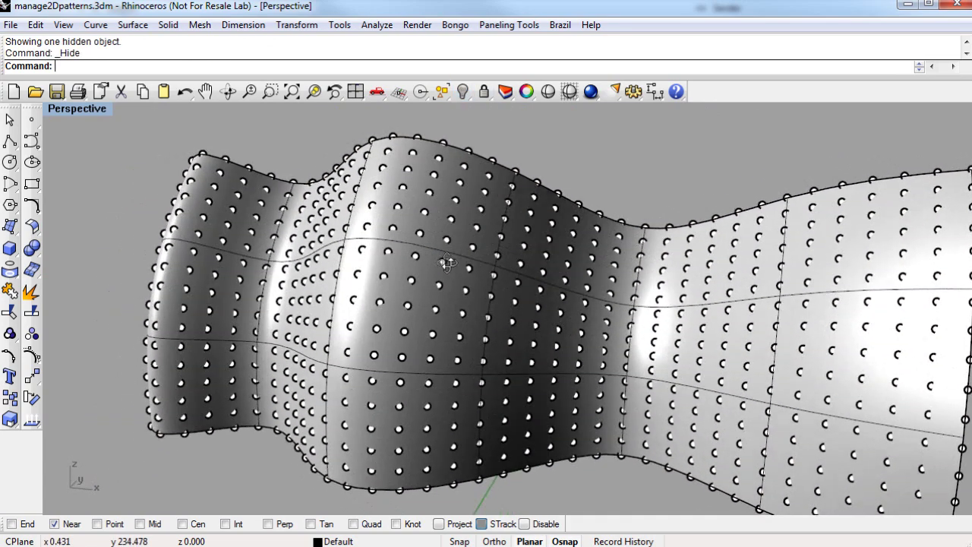
click(446, 144)
key(Delete)
Start a Surface Domain paneling grid on the wavy surface and set its number of U spans to 12
scroll(466, 265, down, 3)
right_drag(466, 265, 421, 275)
scroll(450, 360, up, 2)
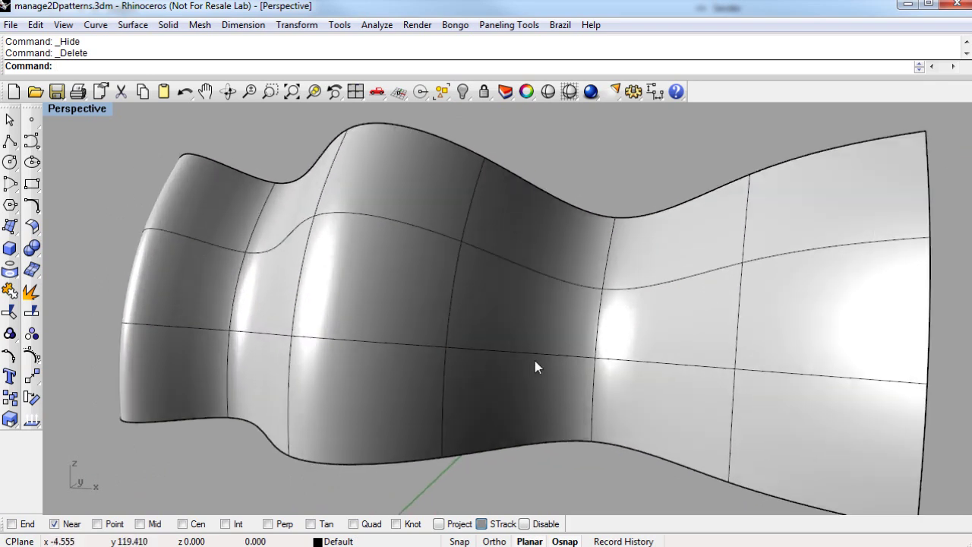
right_drag(535, 360, 536, 352)
click(509, 24)
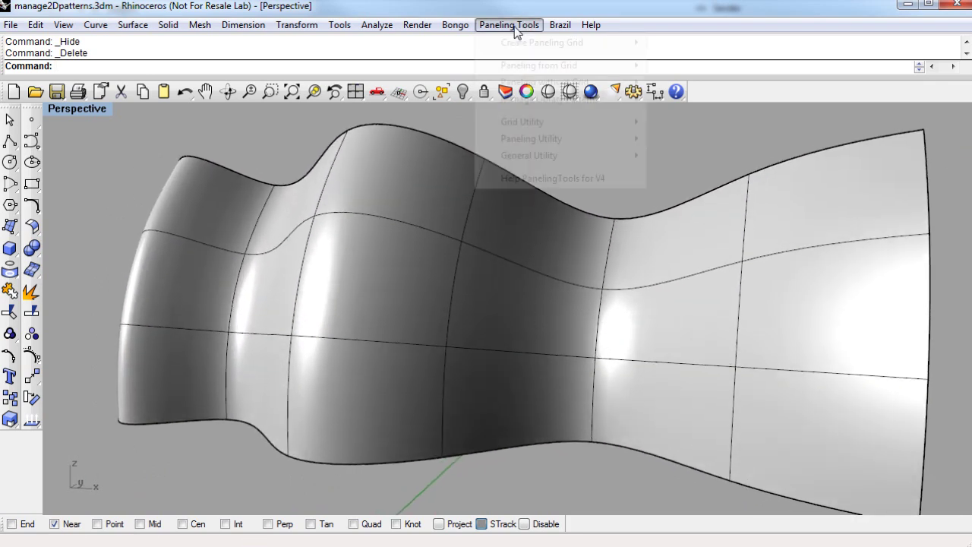
mouse_move(544, 44)
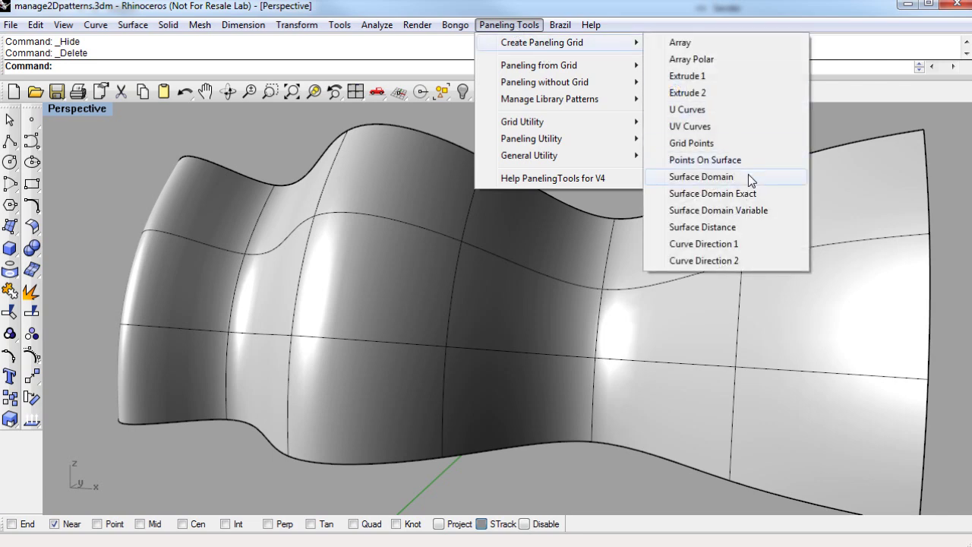
click(701, 176)
click(445, 271)
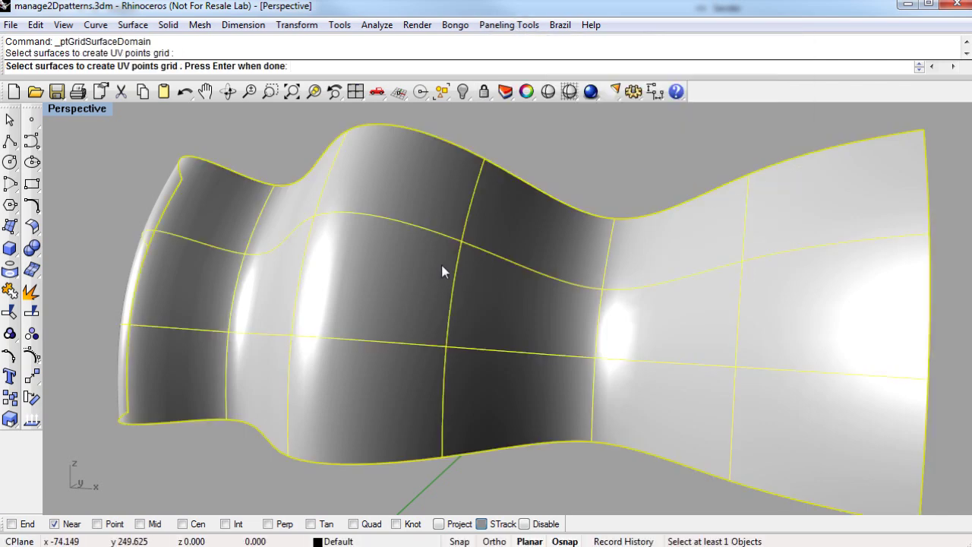
key(Return)
click(250, 66)
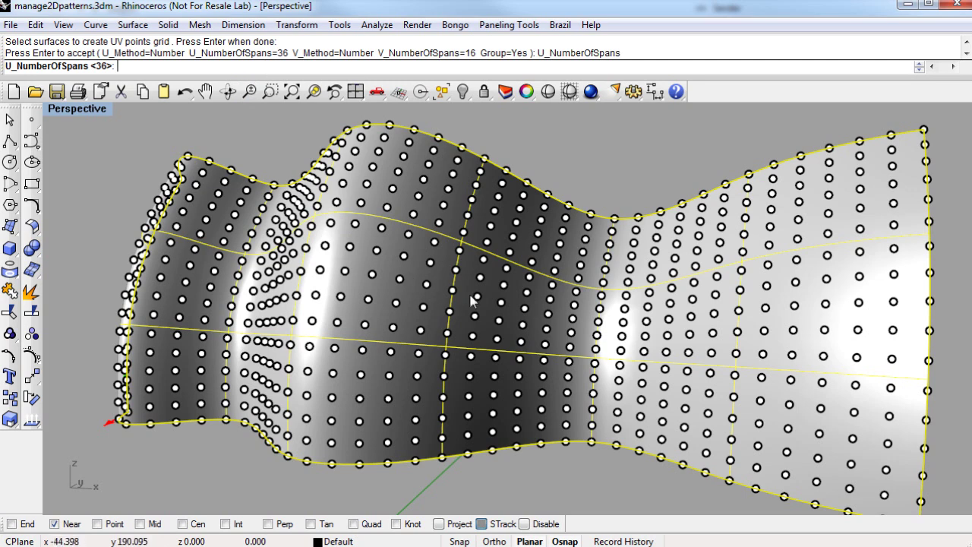
text(12)
key(Return)
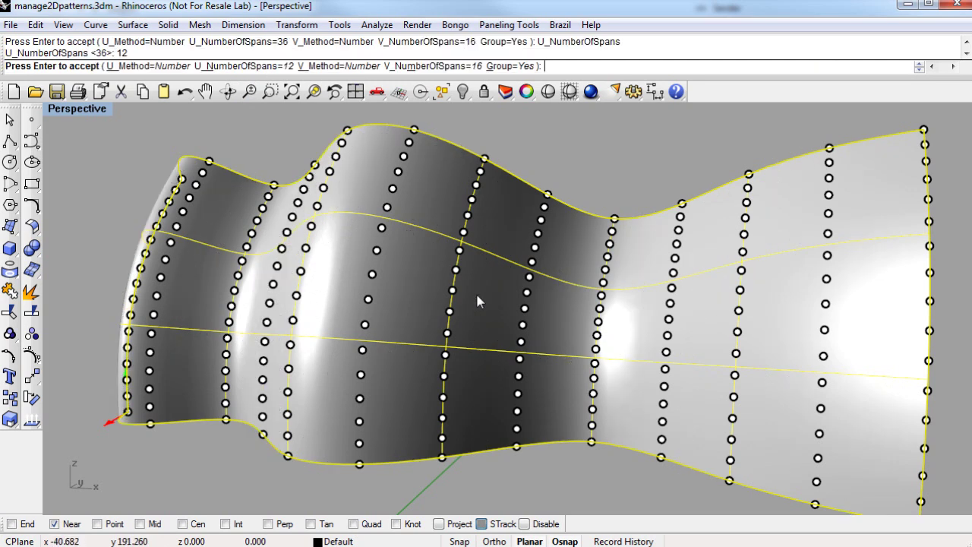
Set the grid's number of V spans to 9 and create the point grid
click(433, 53)
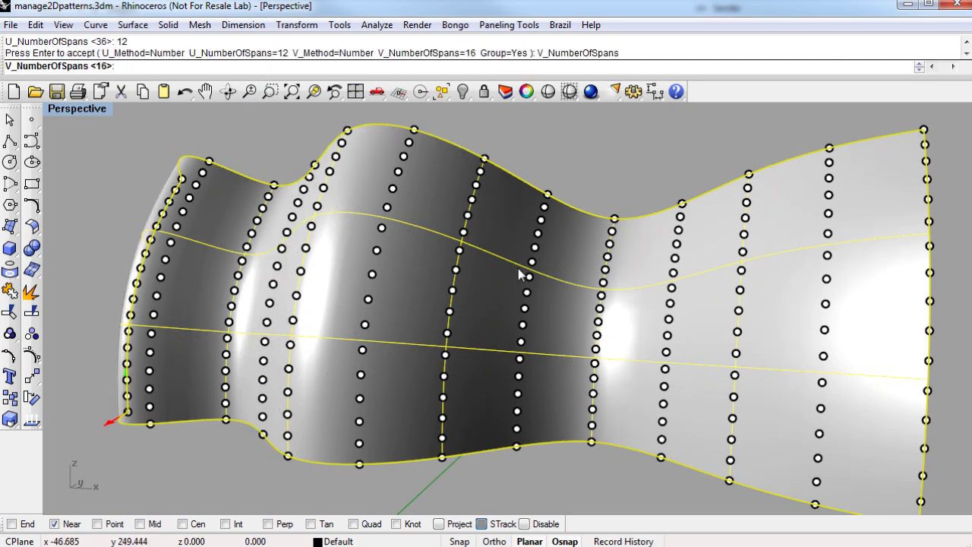
text(9)
key(Return)
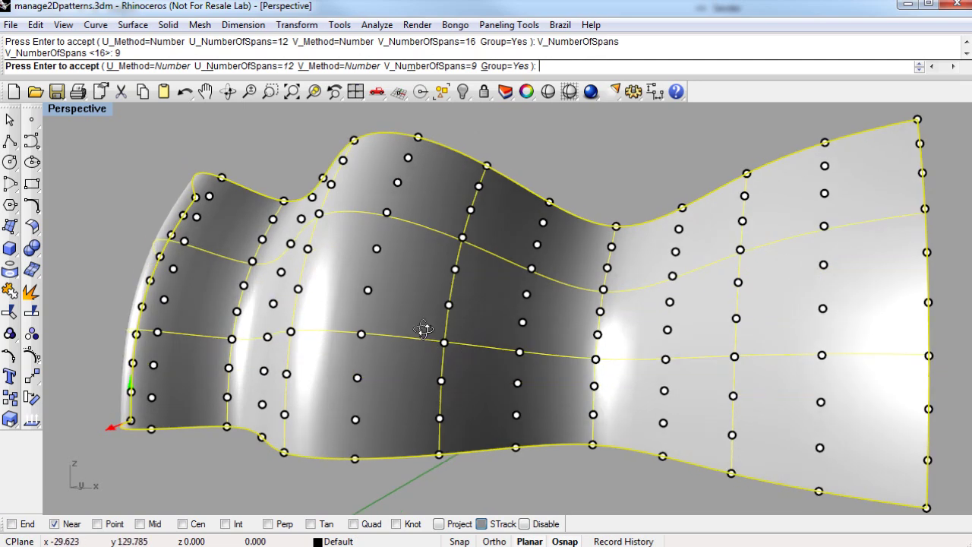
key(Return)
Offset the whole point grid from the wavy base surface by a fixed distance of 4, without connecting lines
right_drag(554, 330, 523, 287)
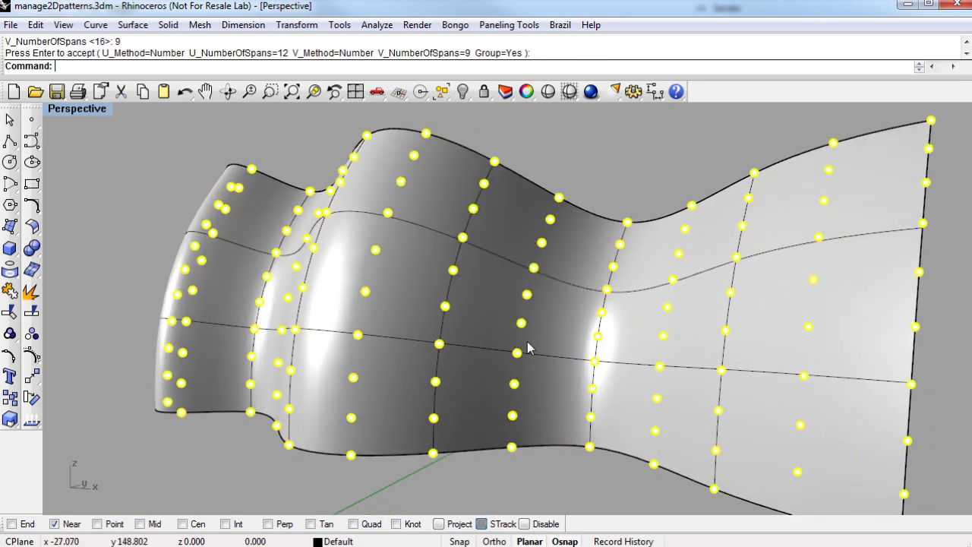
scroll(523, 287, down, 3)
right_drag(504, 354, 552, 217)
scroll(517, 390, up, 3)
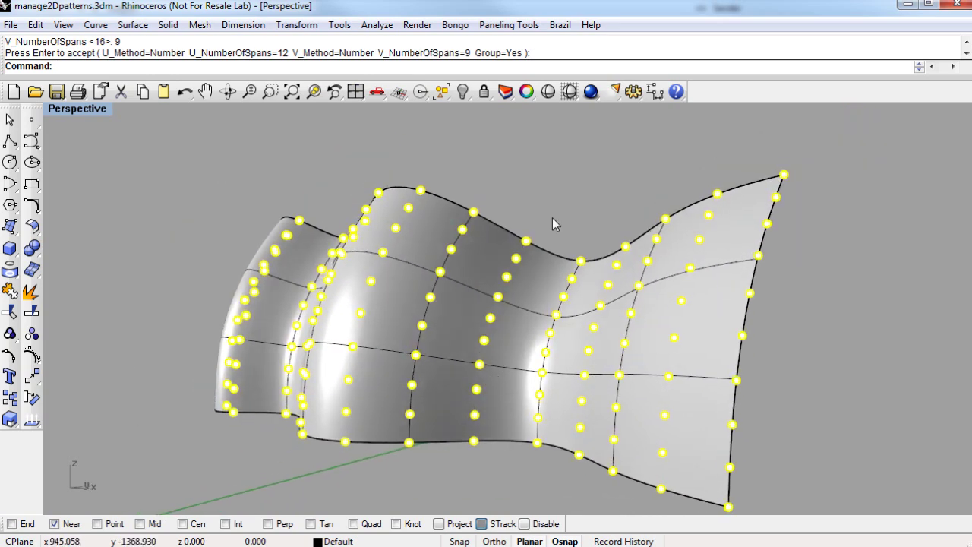
key(Escape)
click(521, 26)
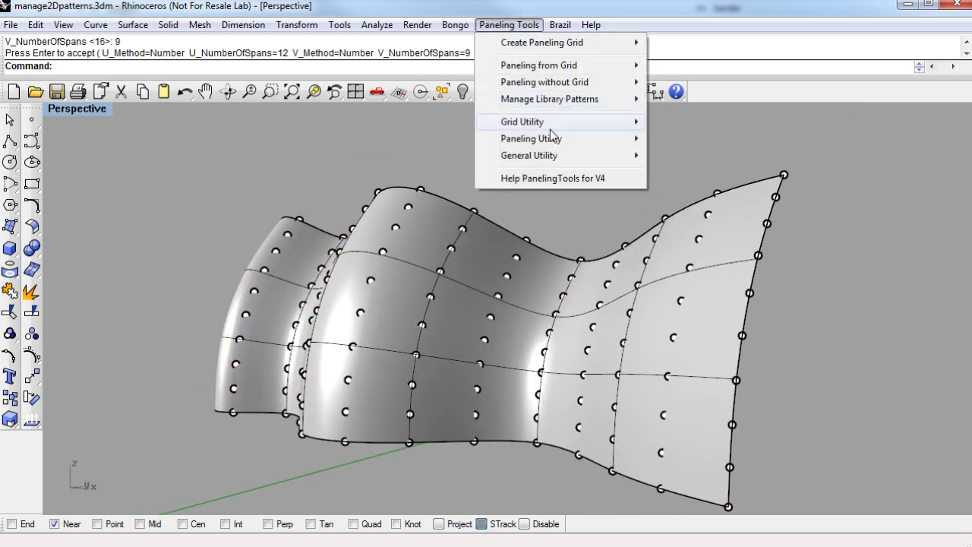
mouse_move(550, 123)
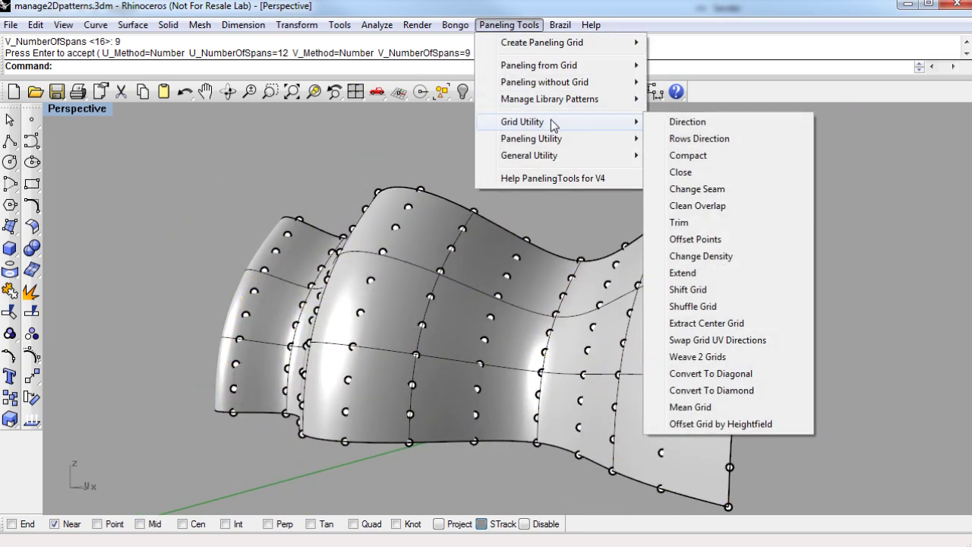
click(757, 243)
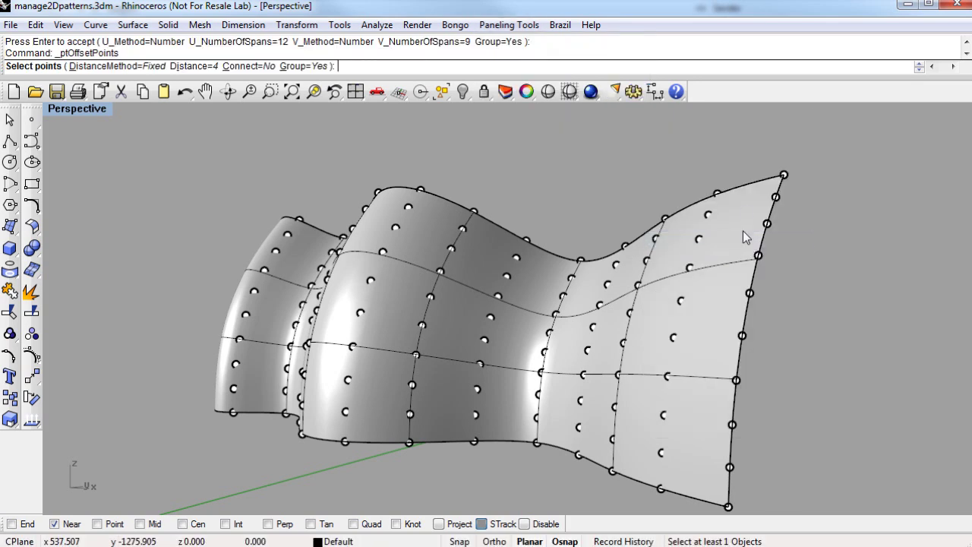
click(788, 177)
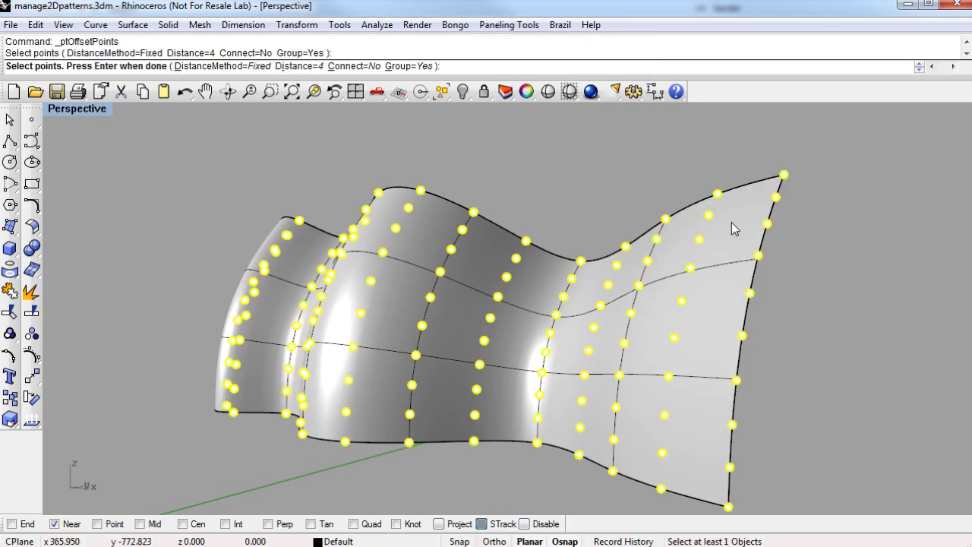
key(Return)
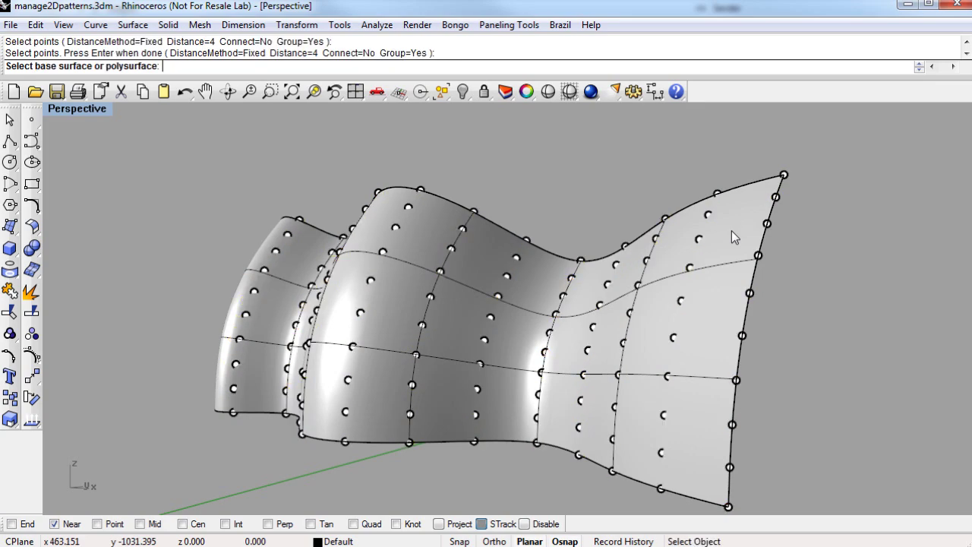
click(732, 230)
right_drag(732, 231, 750, 298)
click(833, 293)
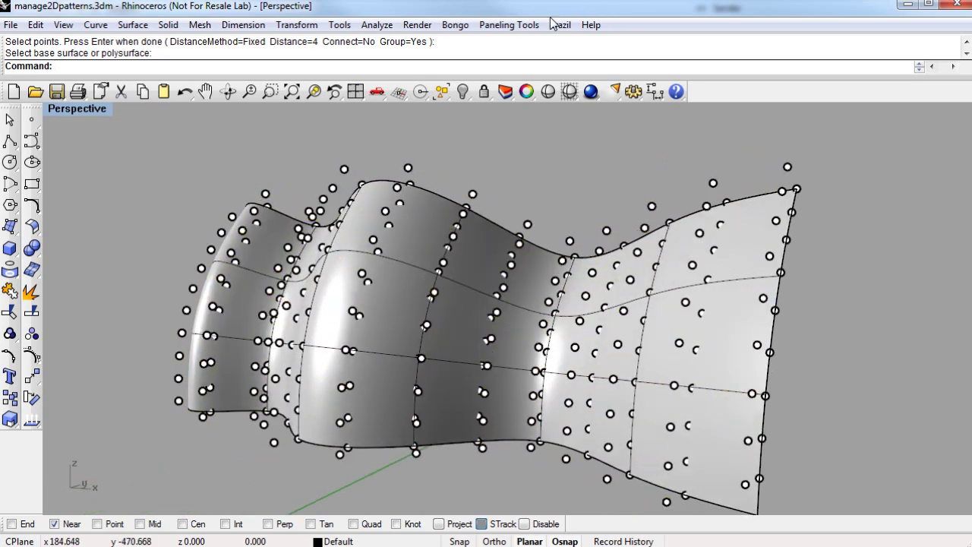
Start a Panel 3D Grid paneling with pattern test2, turning added faces on and added meshes off
click(510, 25)
mouse_move(542, 67)
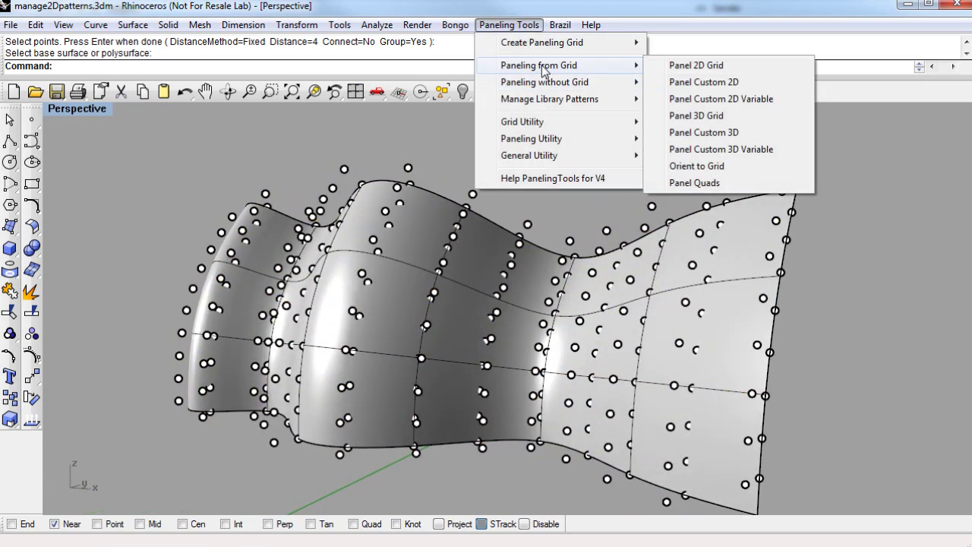
click(739, 119)
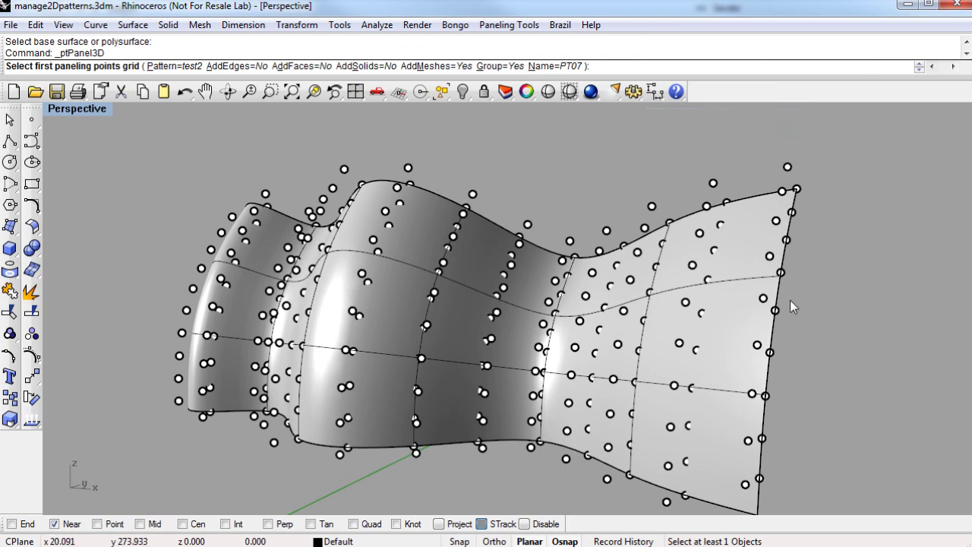
right_drag(790, 300, 740, 286)
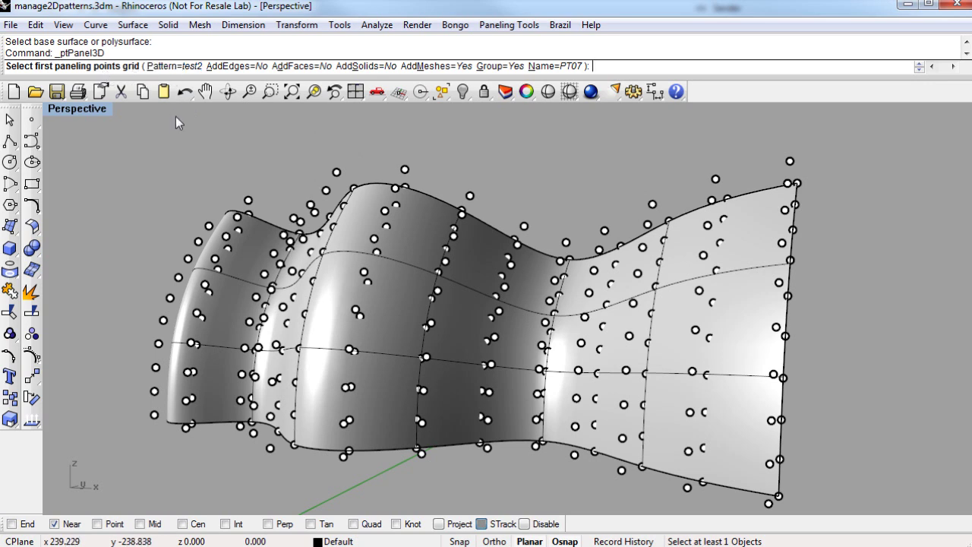
click(179, 66)
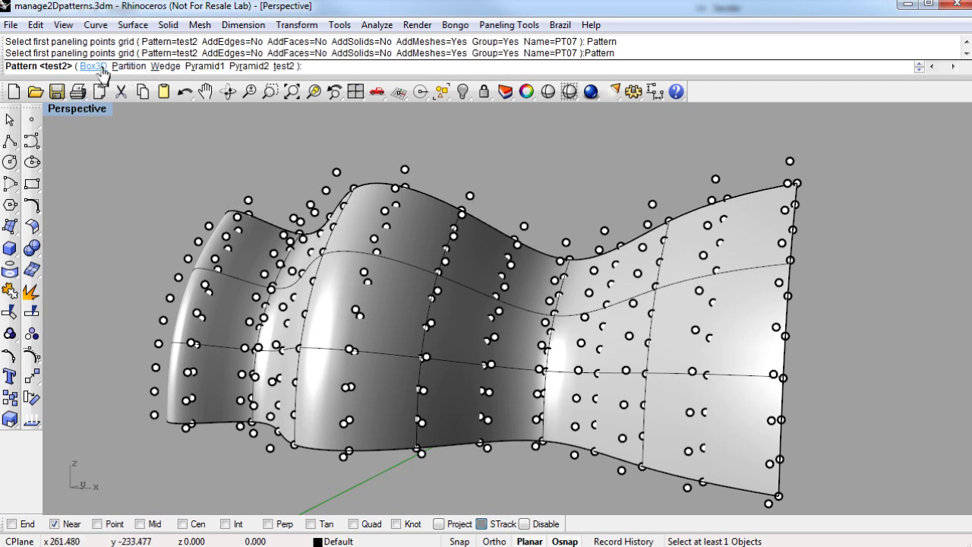
click(284, 67)
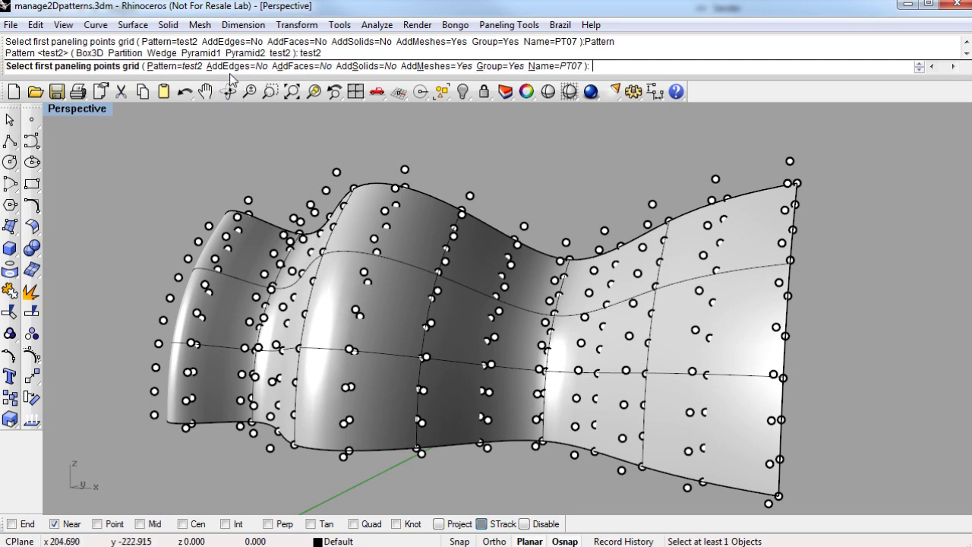
click(302, 68)
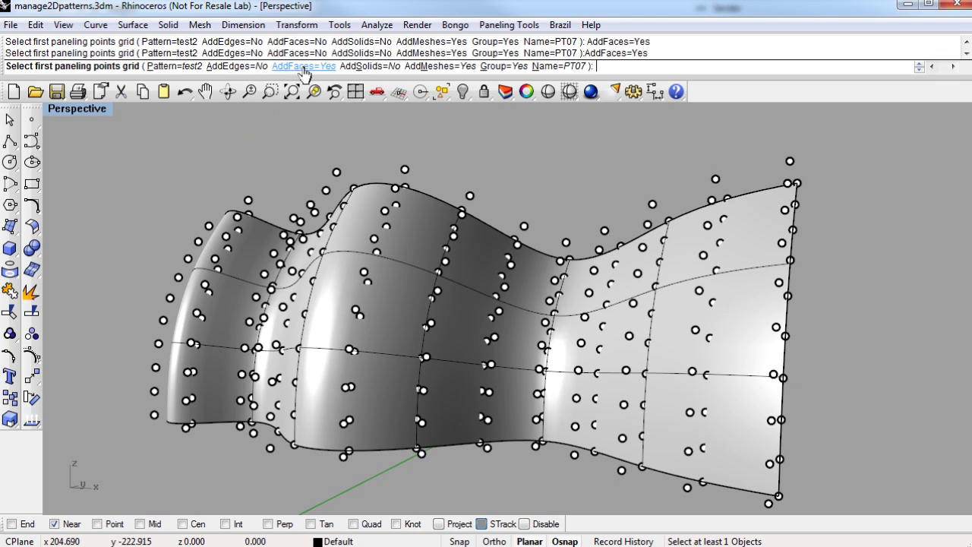
click(409, 68)
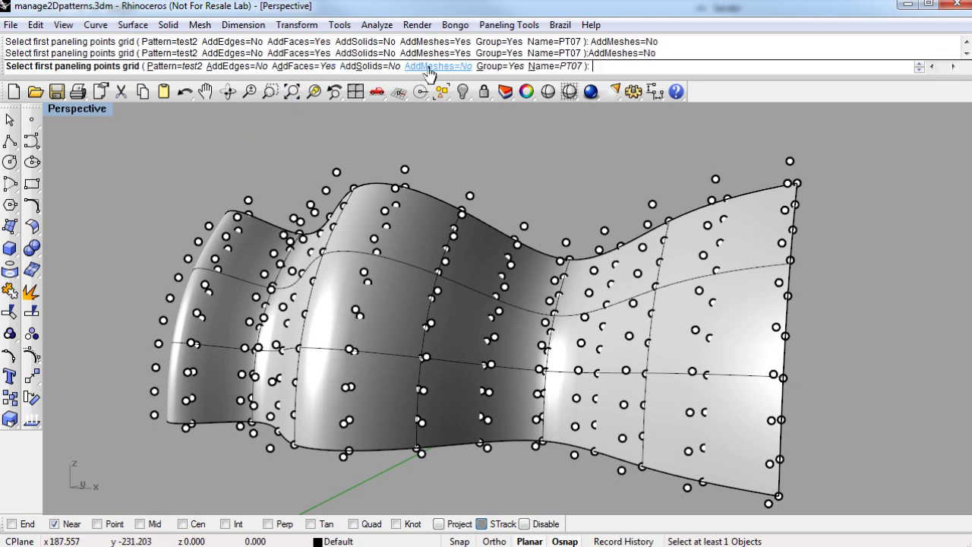
Generate the 3D panels using the grid on the wavy surface as the first grid and the offset grid as the second
right_drag(408, 165, 514, 218)
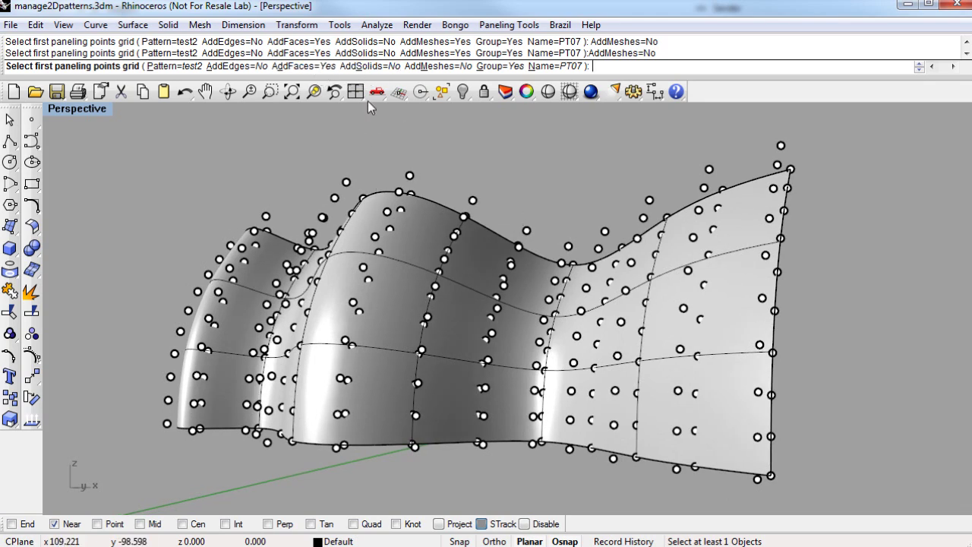
right_drag(514, 228, 619, 246)
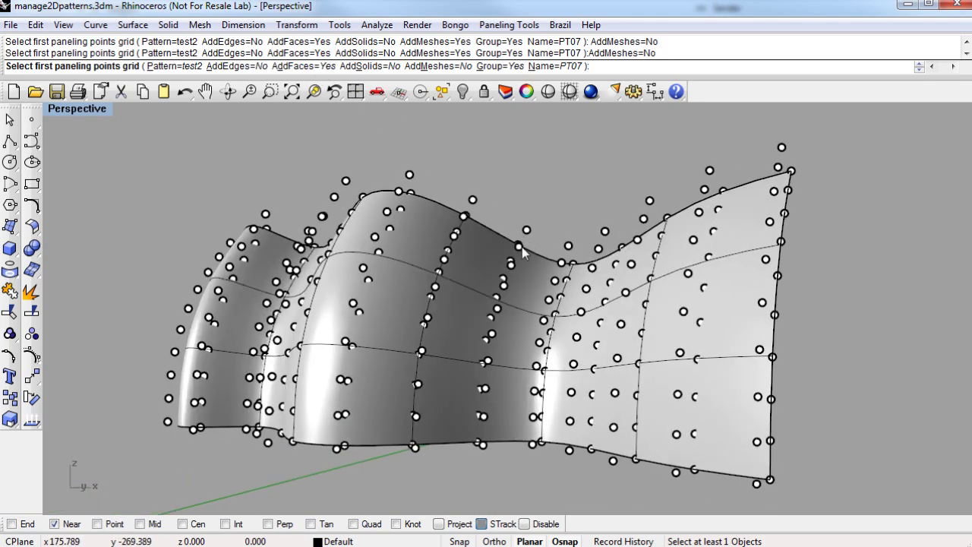
click(792, 170)
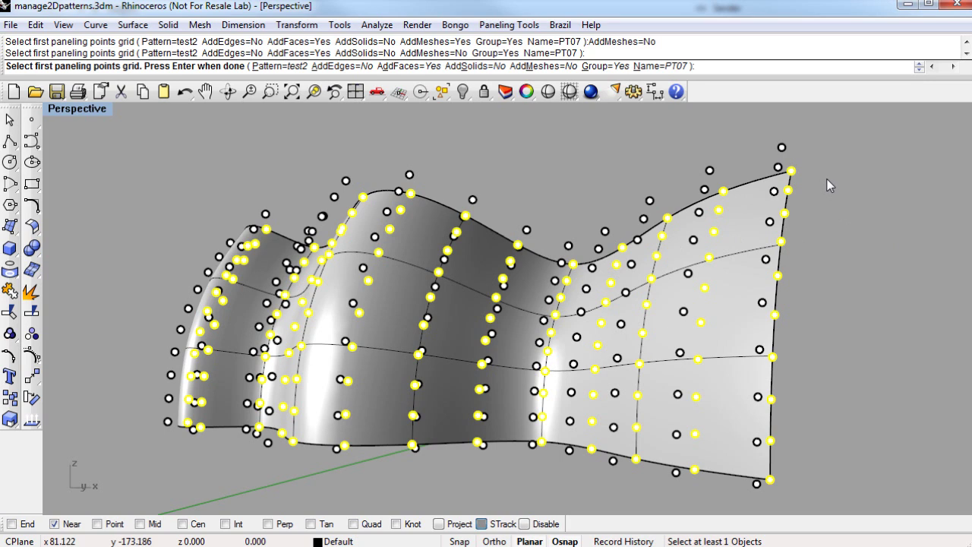
key(Return)
click(782, 146)
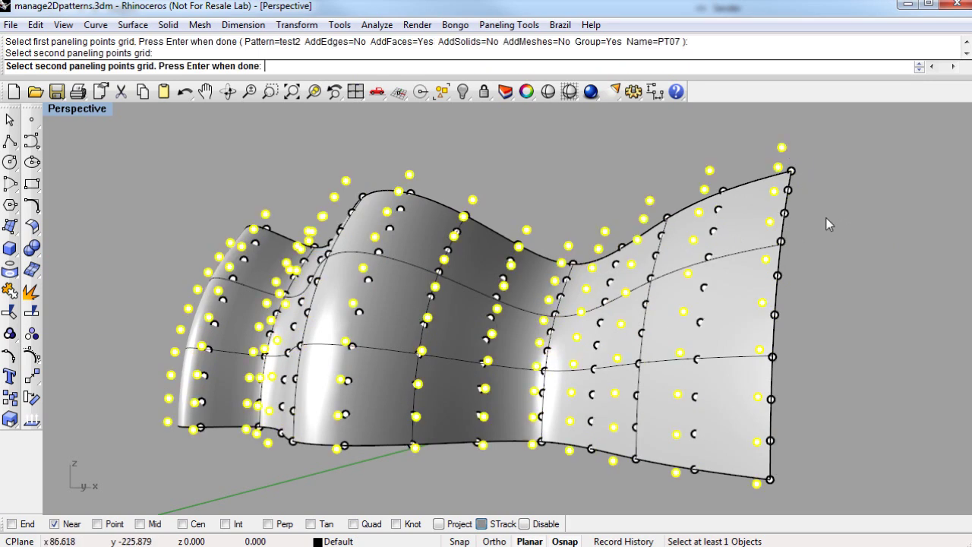
key(Return)
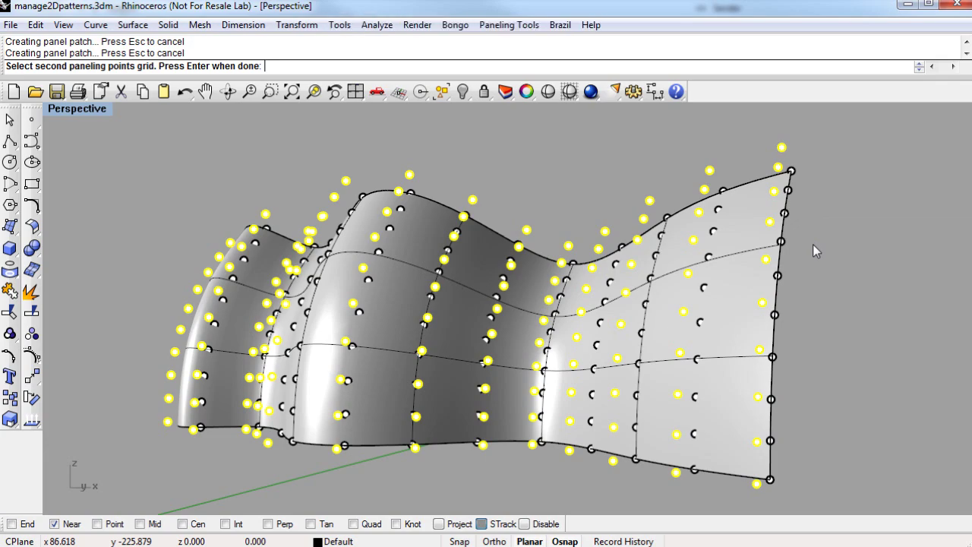
key(Return)
right_drag(791, 243, 441, 349)
scroll(425, 380, down, 3)
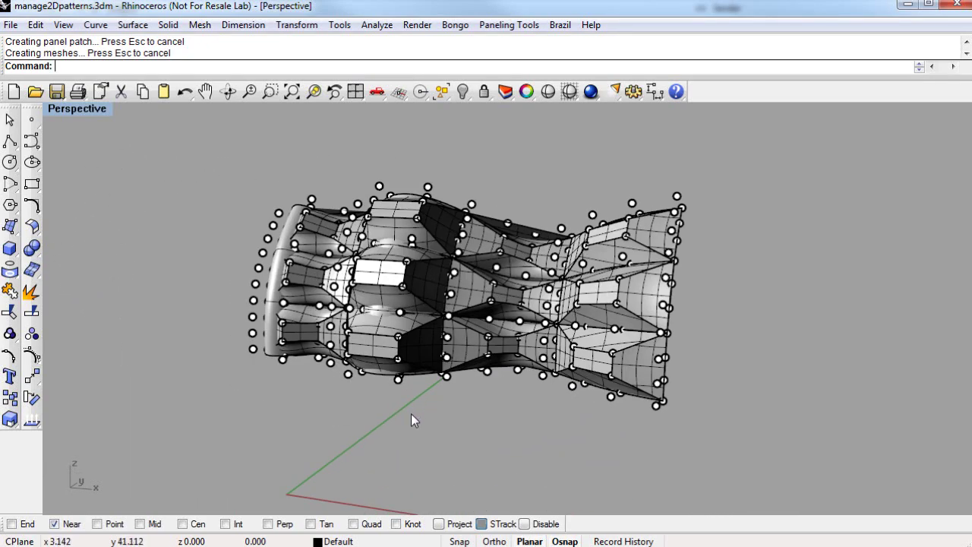
right_drag(411, 420, 406, 355)
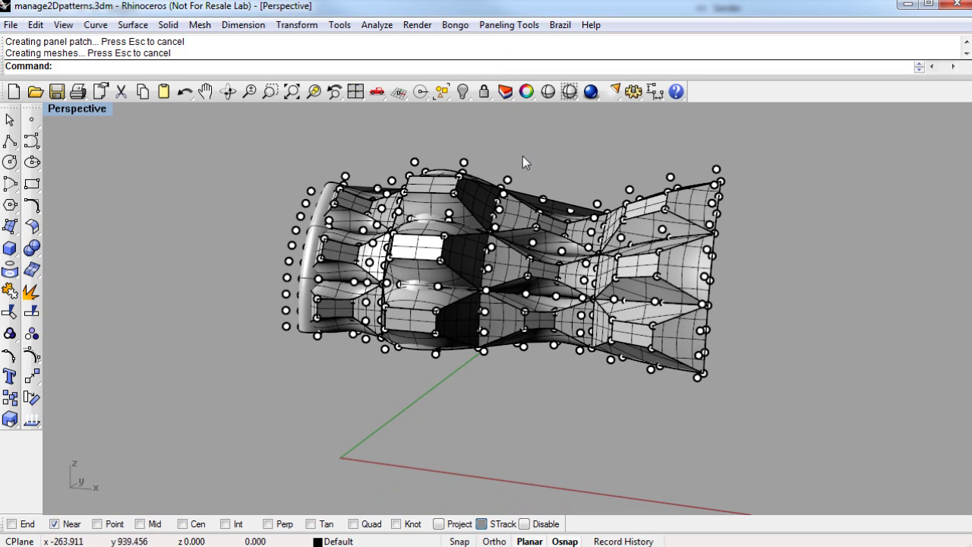
Save the custom 2D library patterns to a target file named test in My Documents, without appending
click(508, 25)
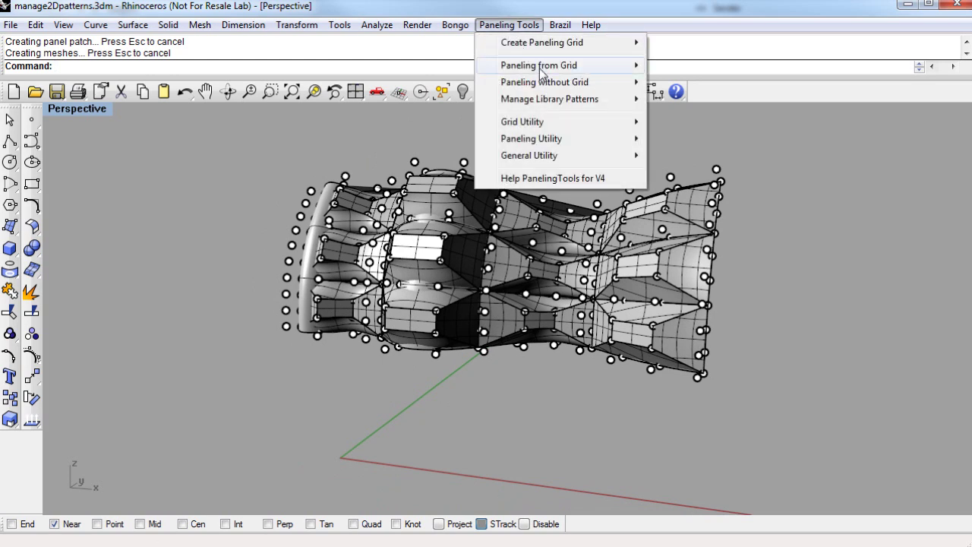
mouse_move(550, 106)
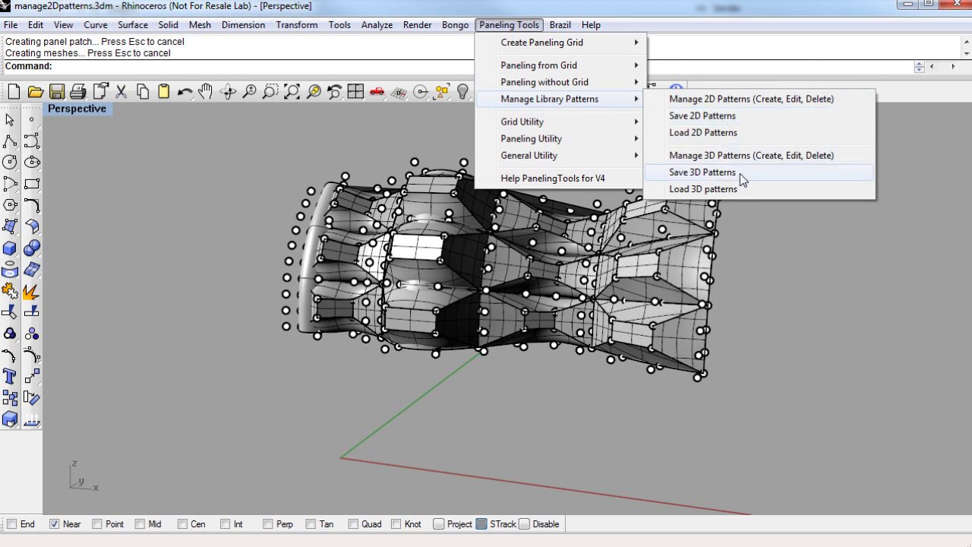
click(729, 119)
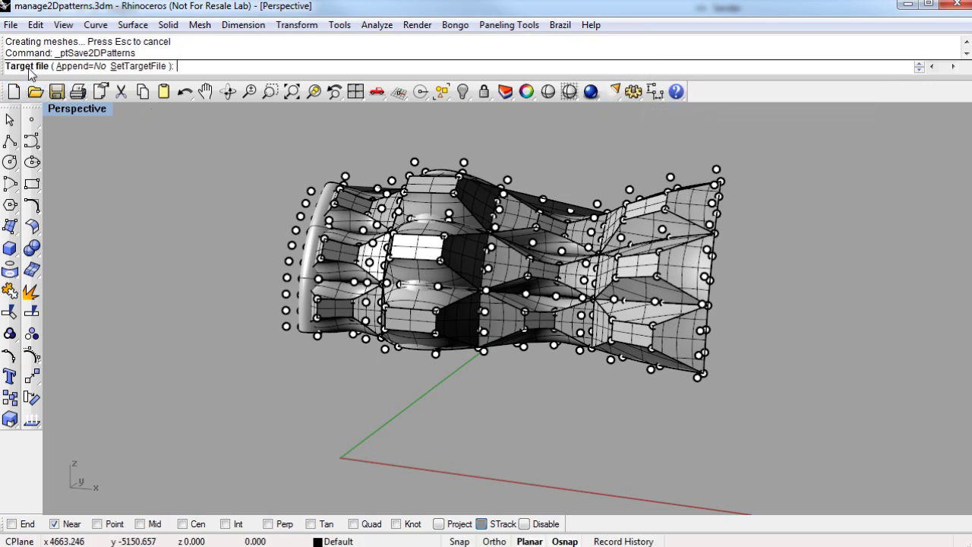
click(149, 66)
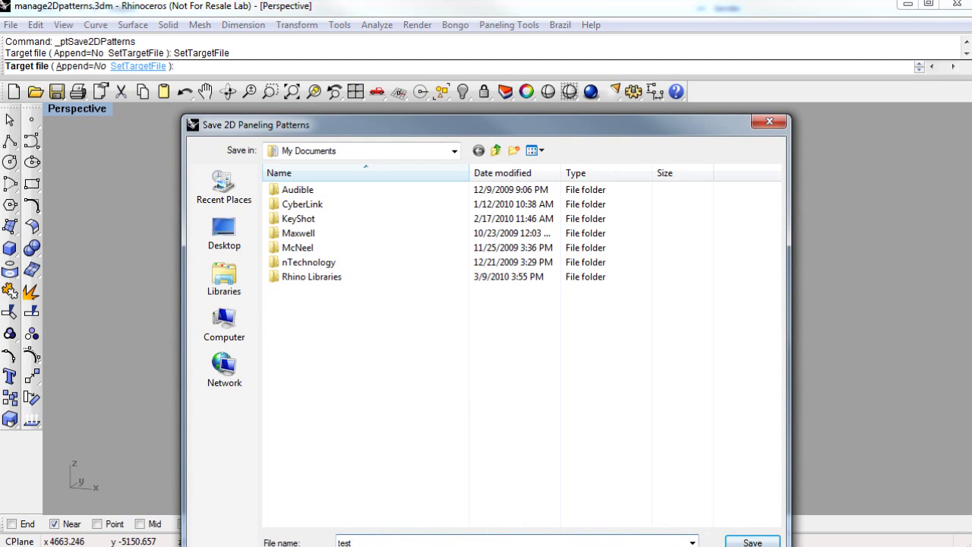
click(771, 544)
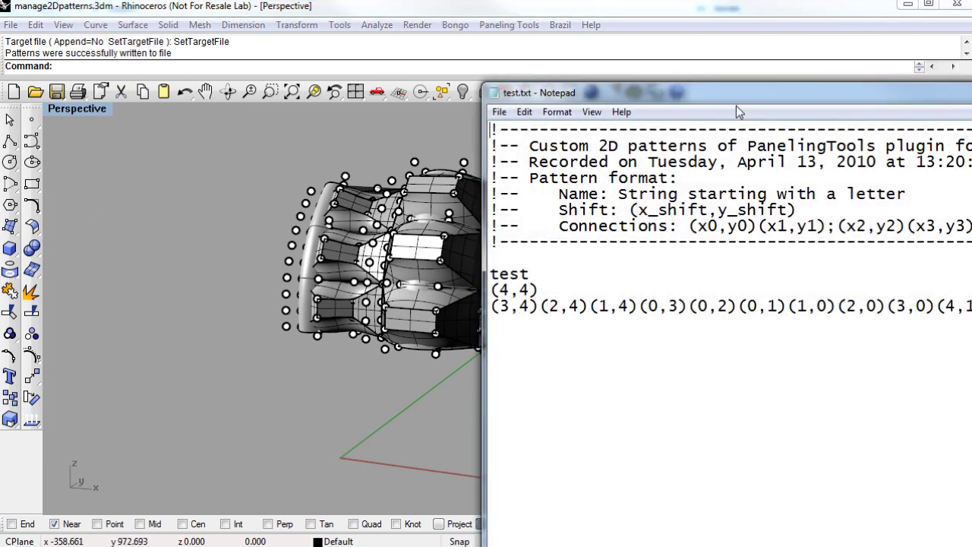
Examine the name, shift and connection format of the saved 2D pattern in test.txt in Notepad, and close the file
drag(691, 85, 334, 69)
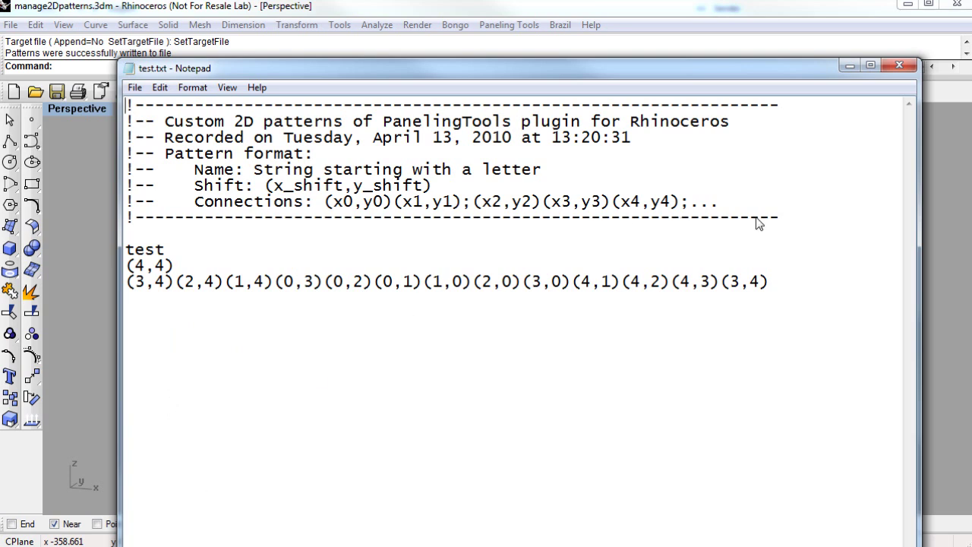
mouse_move(783, 78)
mouse_down()
mouse_move(778, 60)
mouse_move(780, 78)
mouse_up()
drag(714, 68, 713, 57)
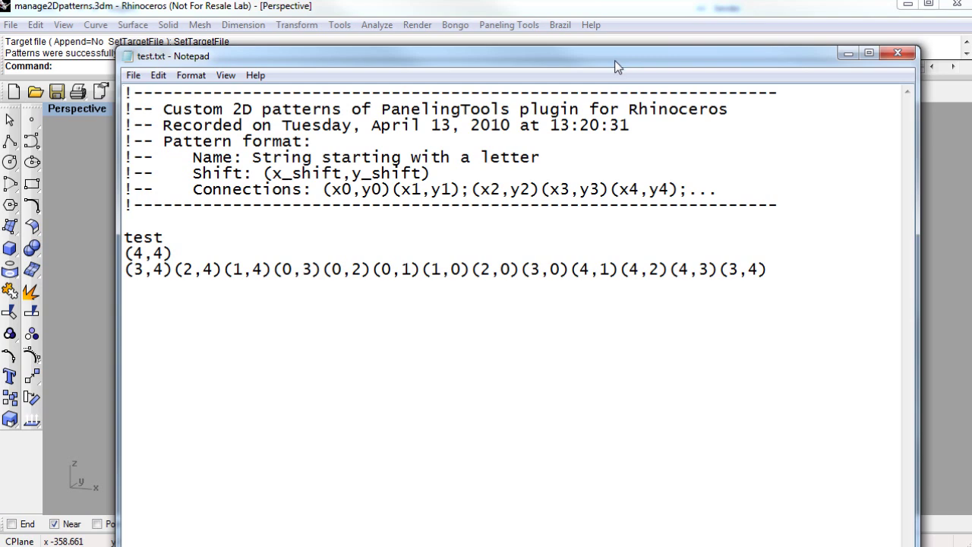
click(896, 52)
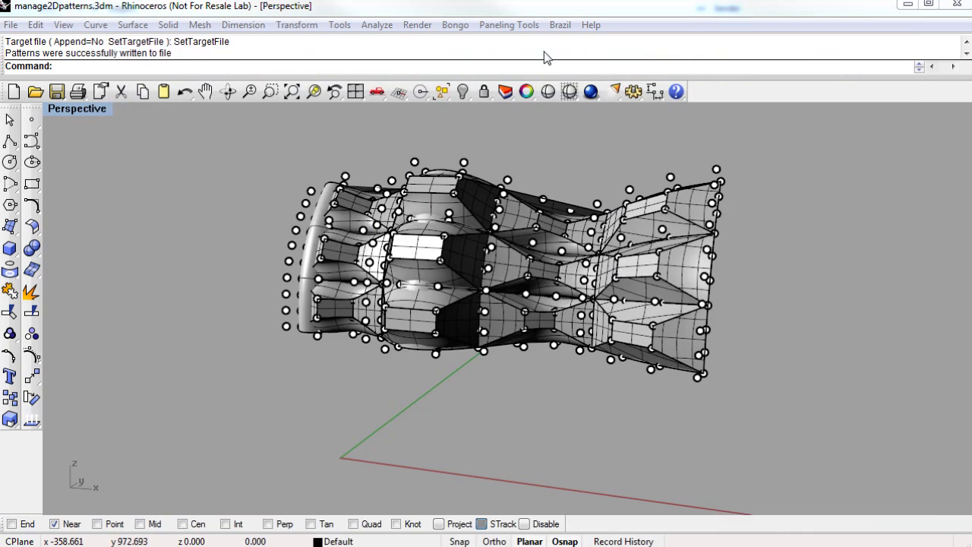
Load 2D library patterns from a file
click(515, 25)
mouse_move(542, 106)
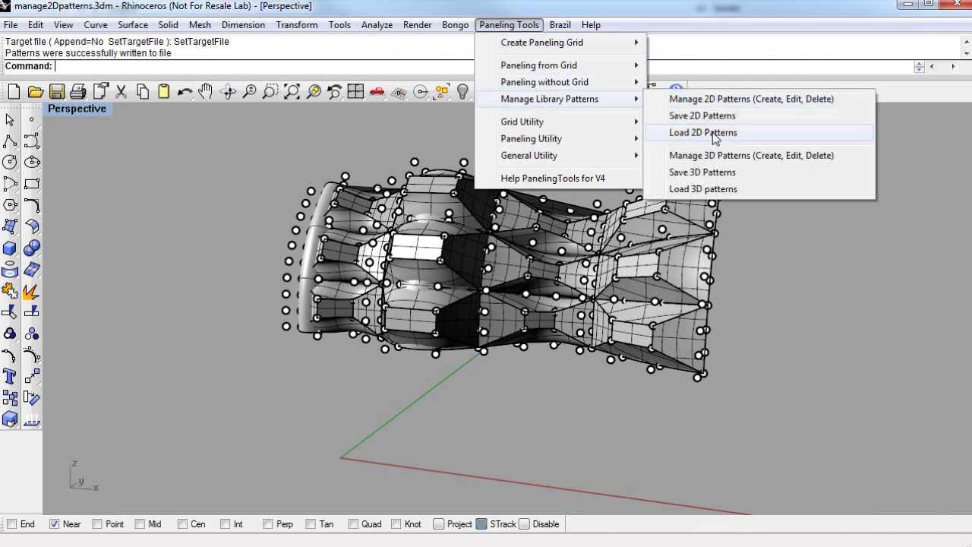